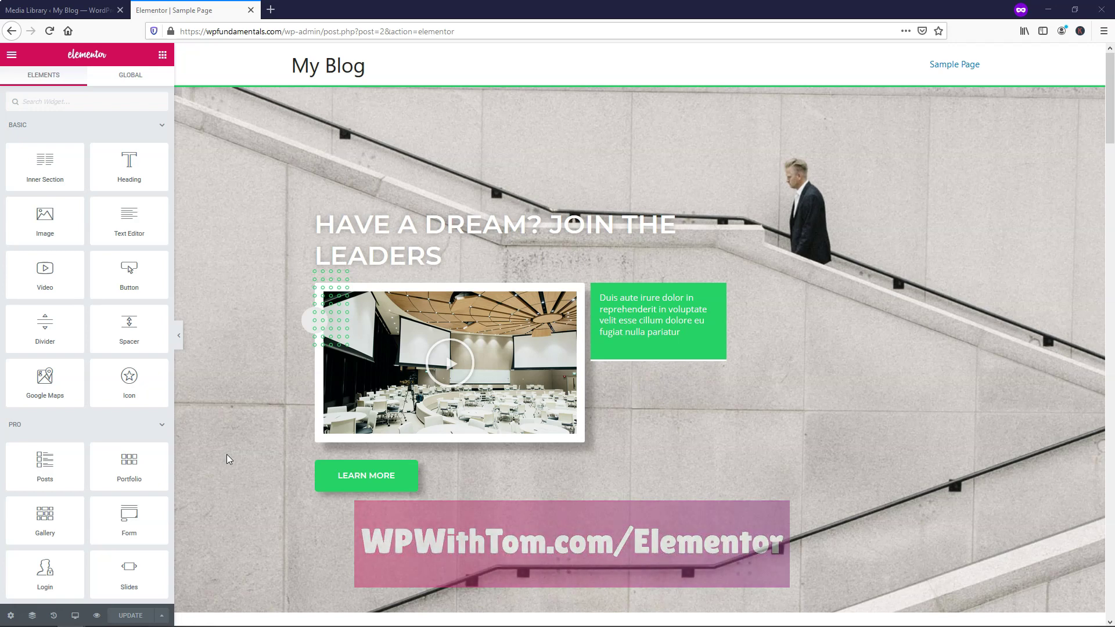
# Scroll down the page to the area just above the green contact section.
pyautogui.scroll(-15, 250, 439)
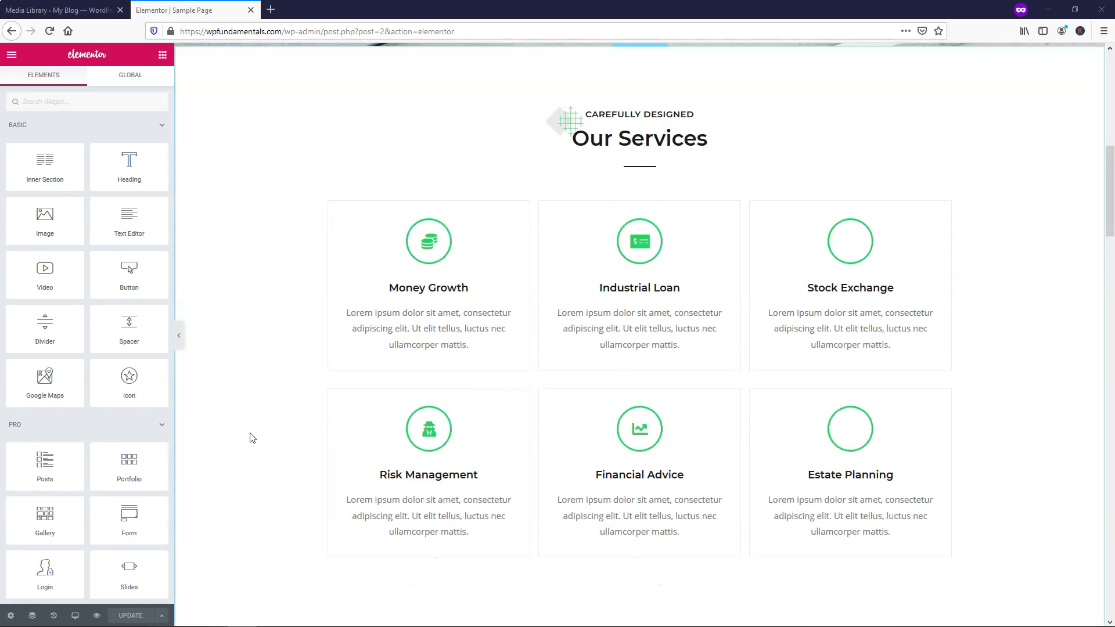
pyautogui.scroll(-15, 249, 434)
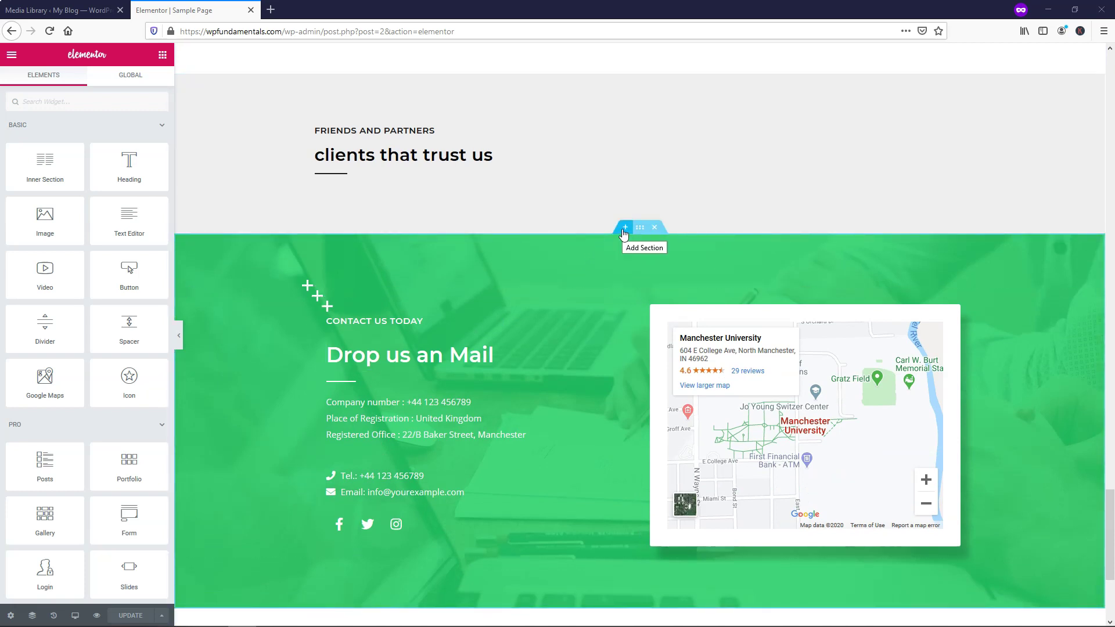
# Add a section above the contact area and drop a Media Carousel into it via a 'media' search.
pyautogui.click(625, 228)
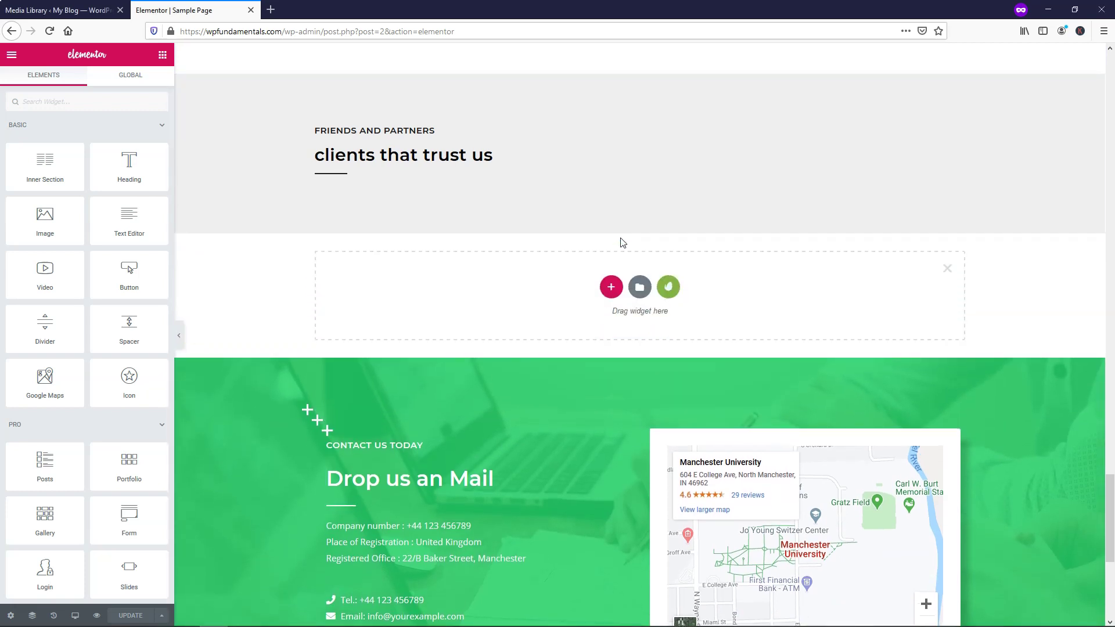
pyautogui.click(611, 287)
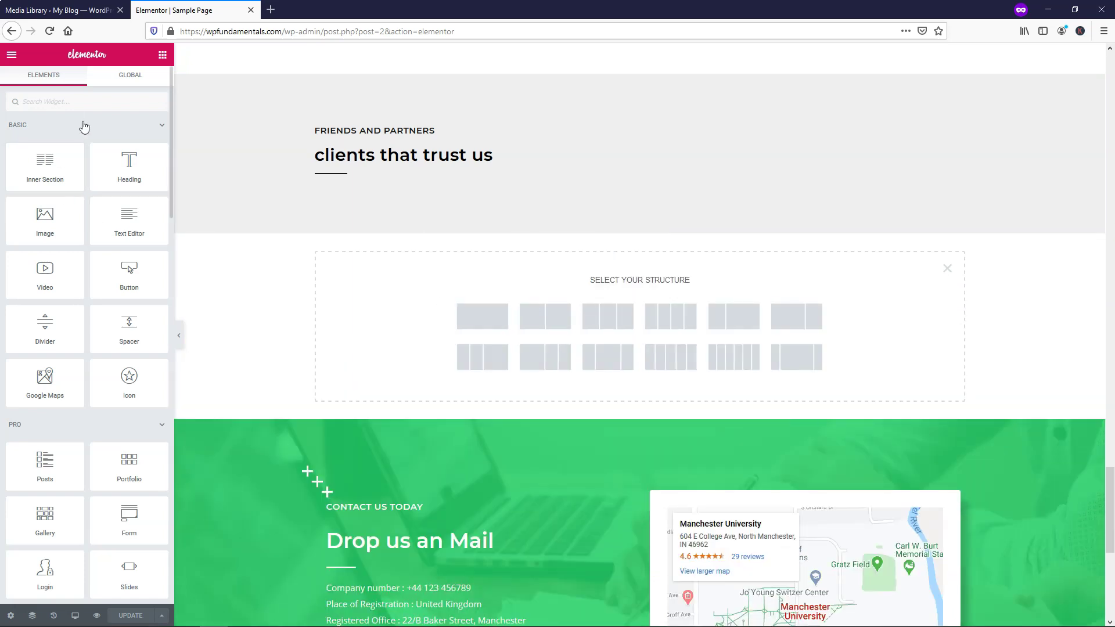
pyautogui.click(69, 103)
pyautogui.write('media')
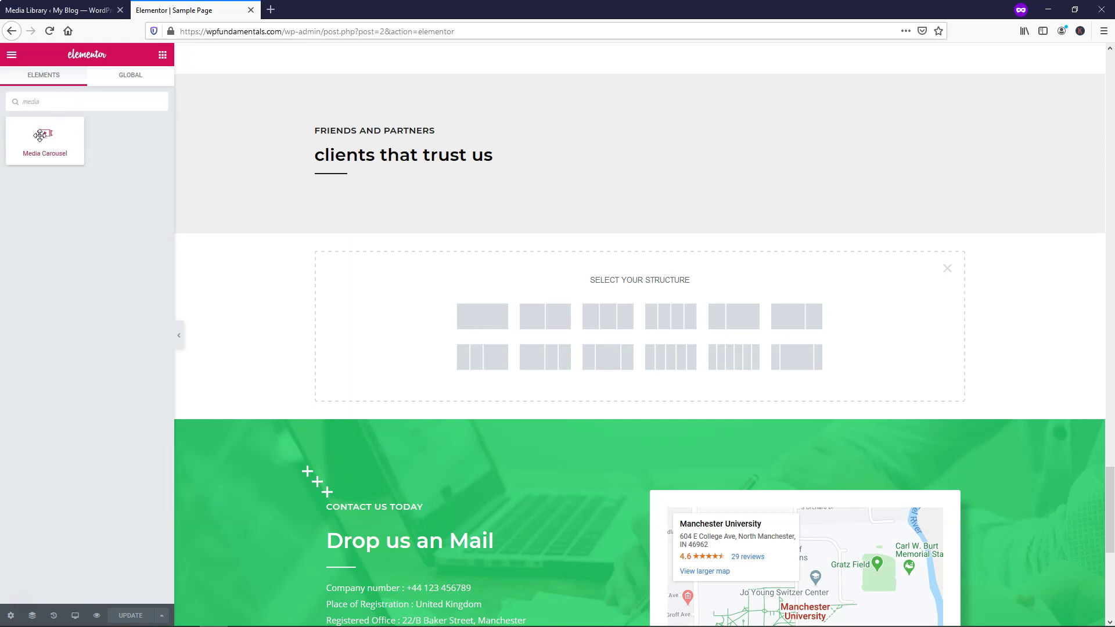
pyautogui.moveTo(40, 135); pyautogui.dragTo(449, 312)
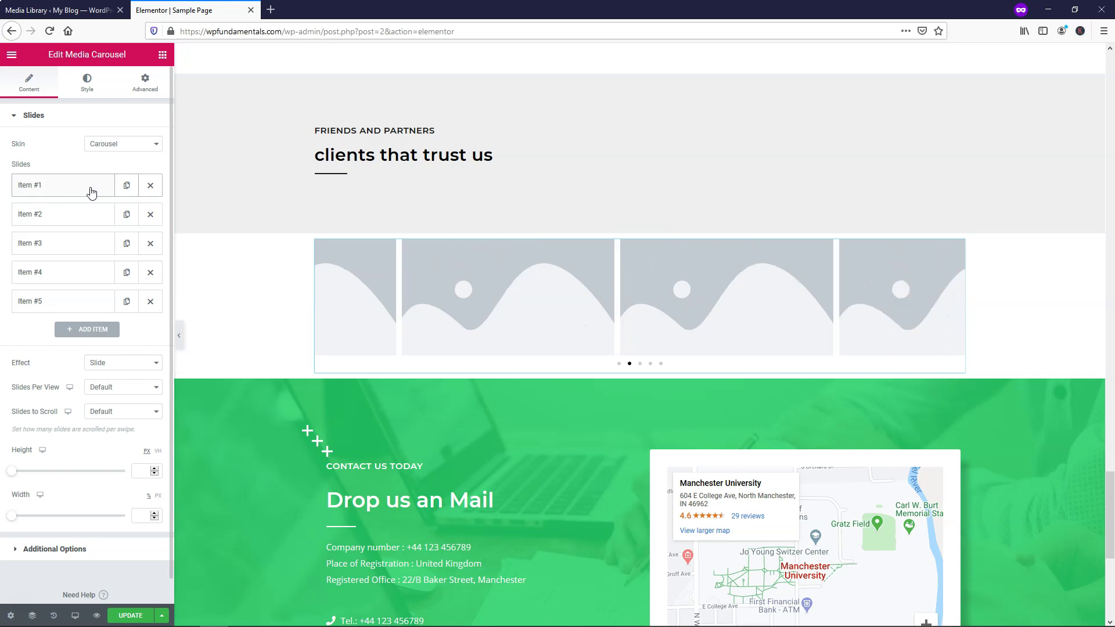
# Delete slide Item #5, then duplicate Items #4 and #5 to get six slides.
pyautogui.click(150, 302)
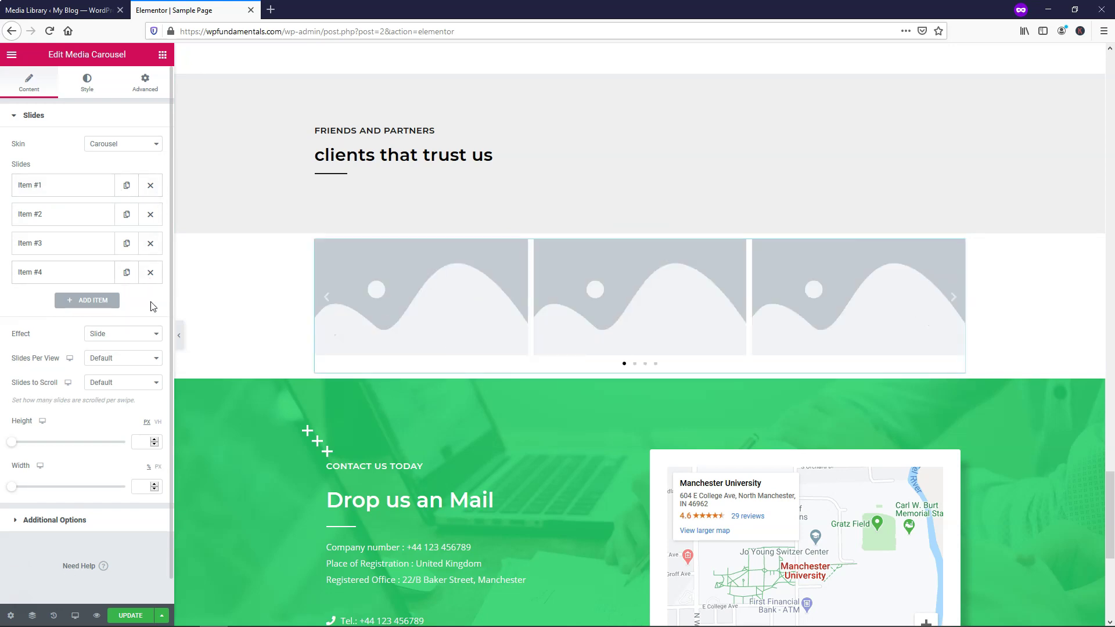
pyautogui.click(127, 272)
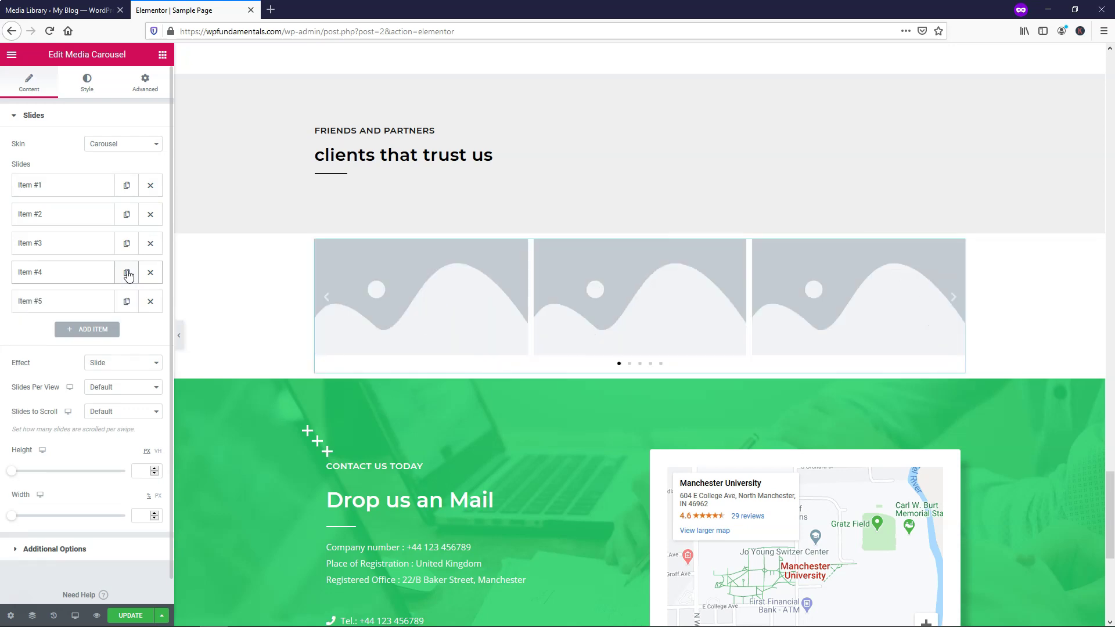
pyautogui.click(127, 302)
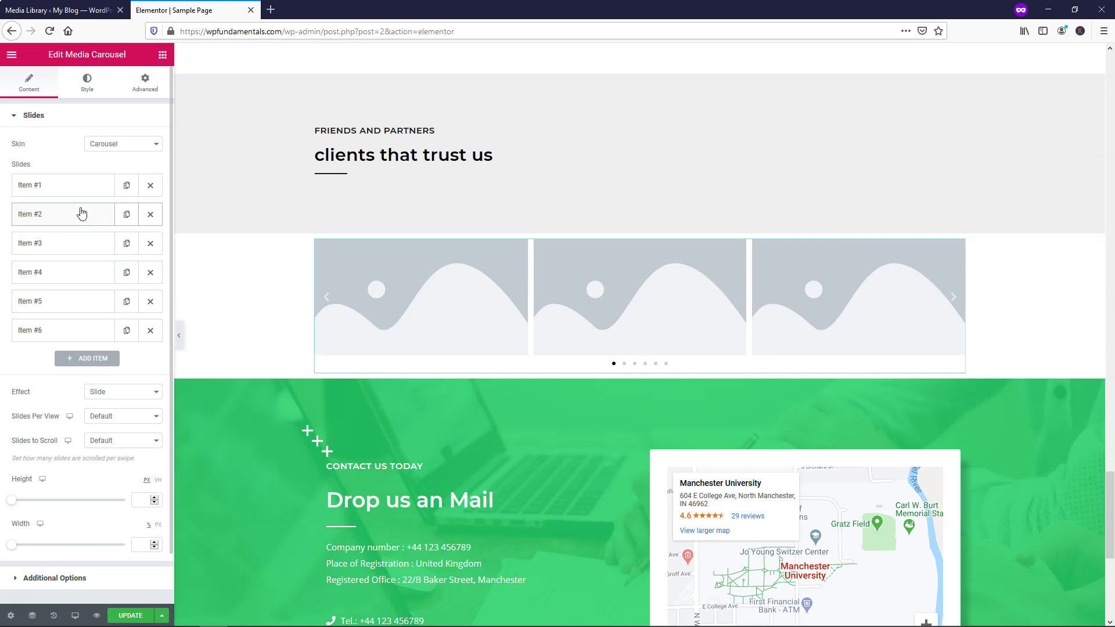
# Set the first slide's image to Working.jpg from the Media Library.
pyautogui.click(45, 190)
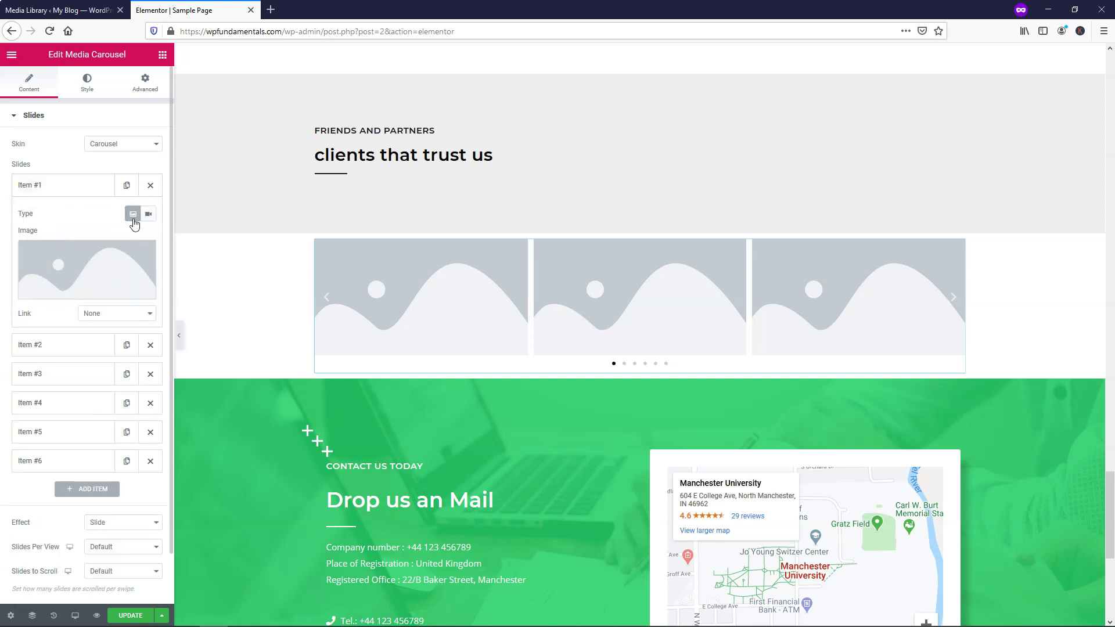
pyautogui.click(82, 265)
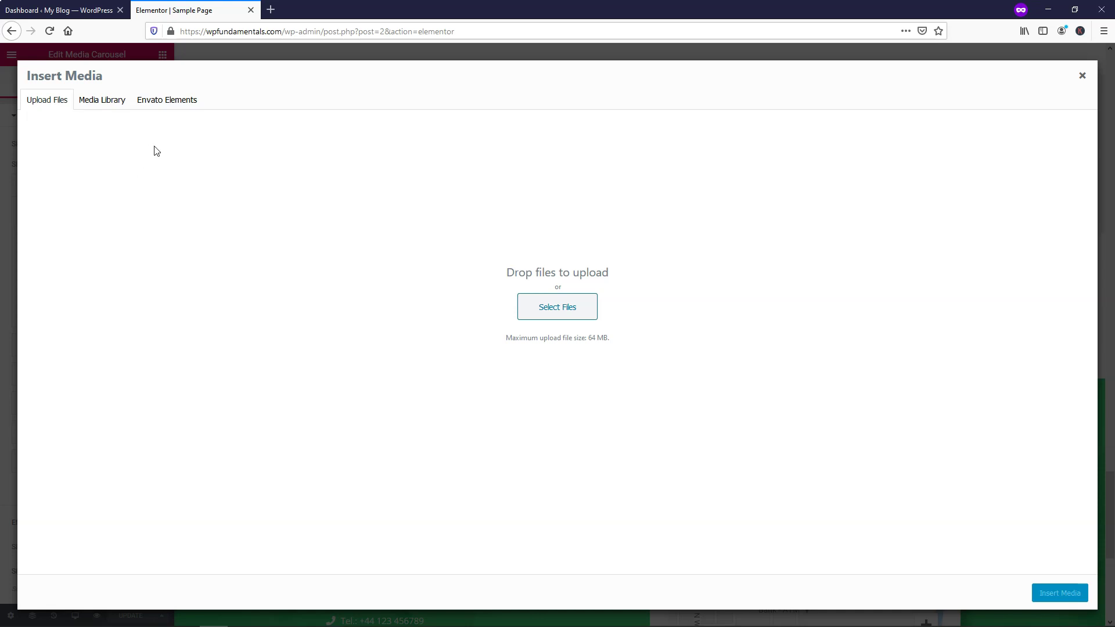
pyautogui.click(103, 100)
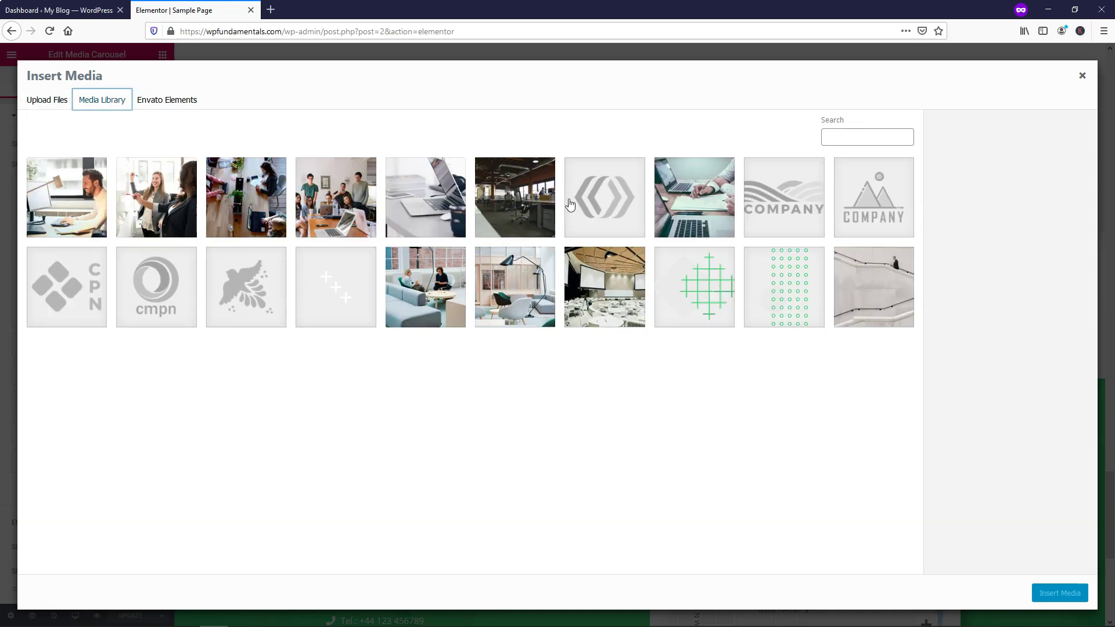
pyautogui.click(91, 212)
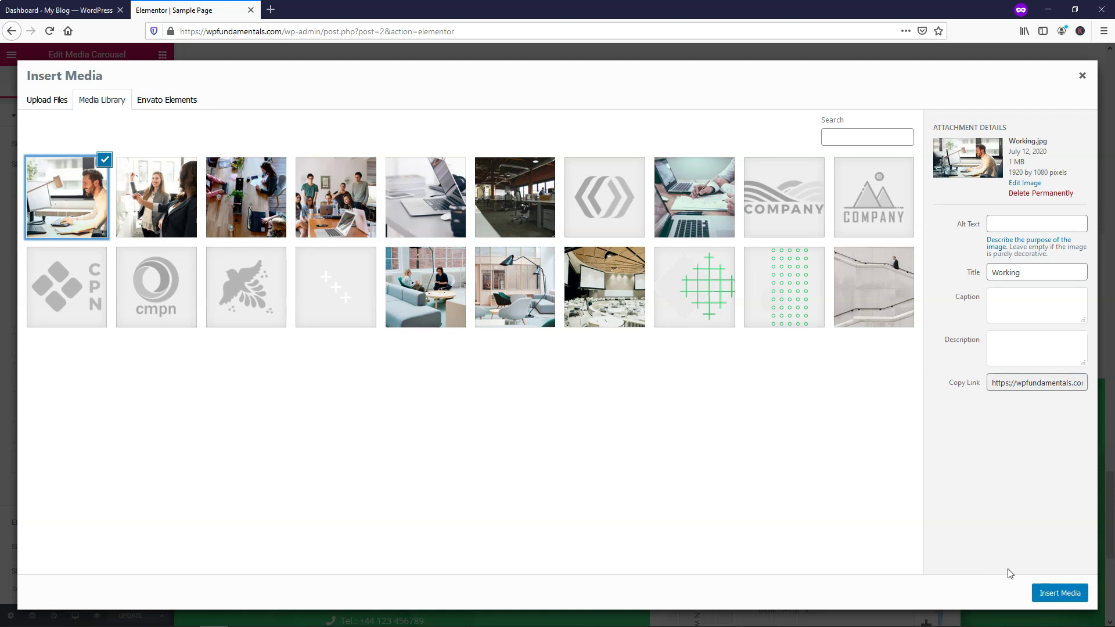
pyautogui.click(1059, 593)
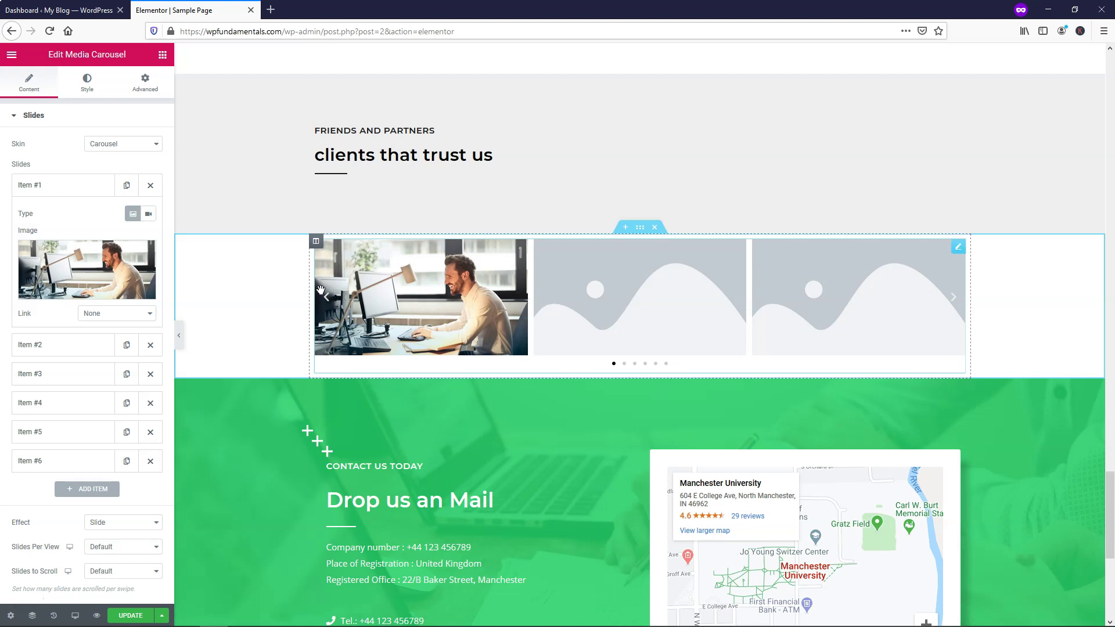
# Set the second slide's image to Co-Workers.jpg from the Media Library.
pyautogui.click(64, 187)
pyautogui.click(62, 216)
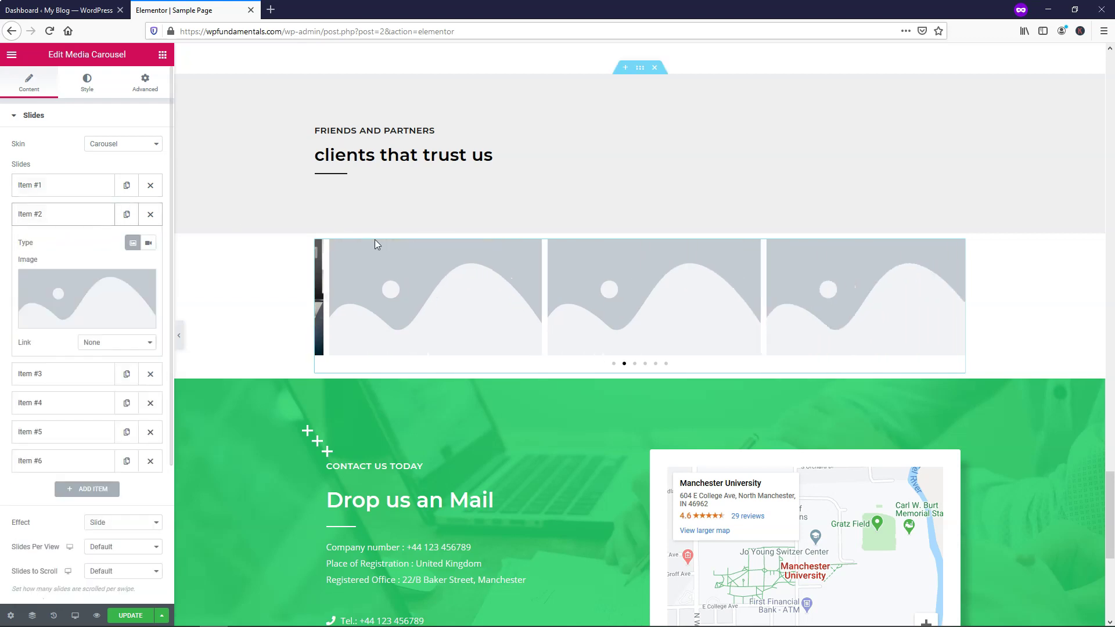
pyautogui.click(103, 297)
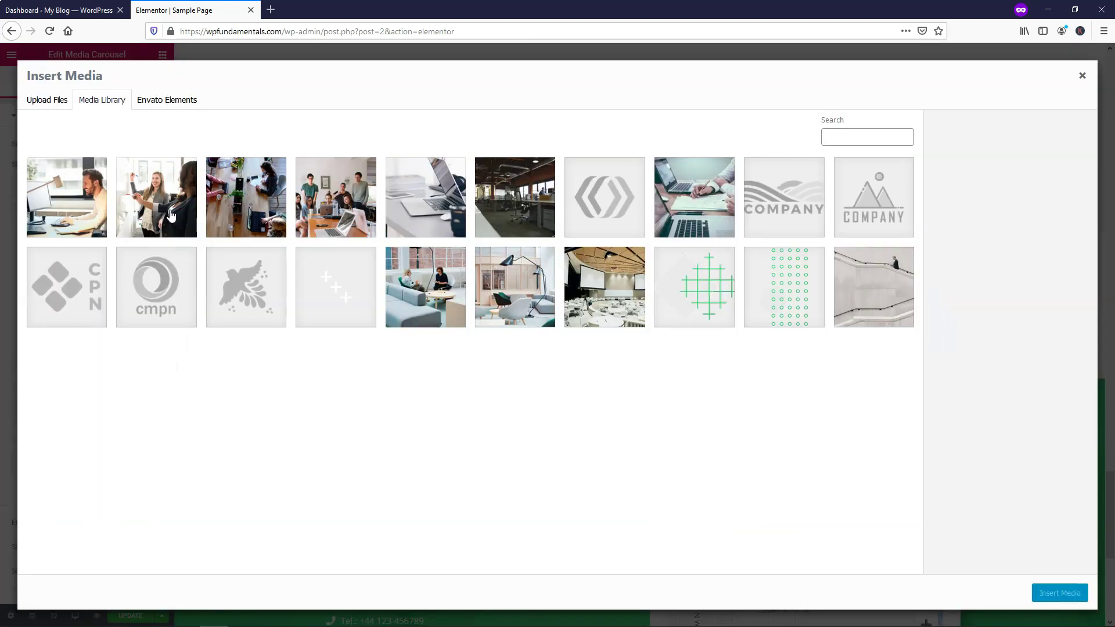
pyautogui.click(171, 216)
pyautogui.click(1051, 592)
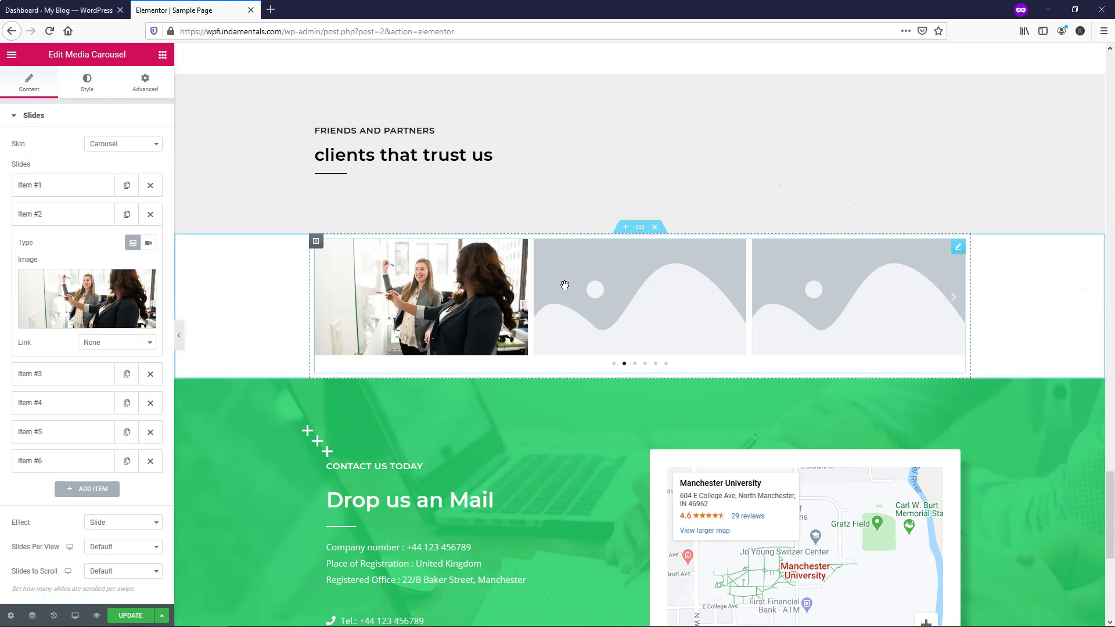
# Collapse slide 2 and expand slide 3 to start choosing its image.
pyautogui.click(34, 214)
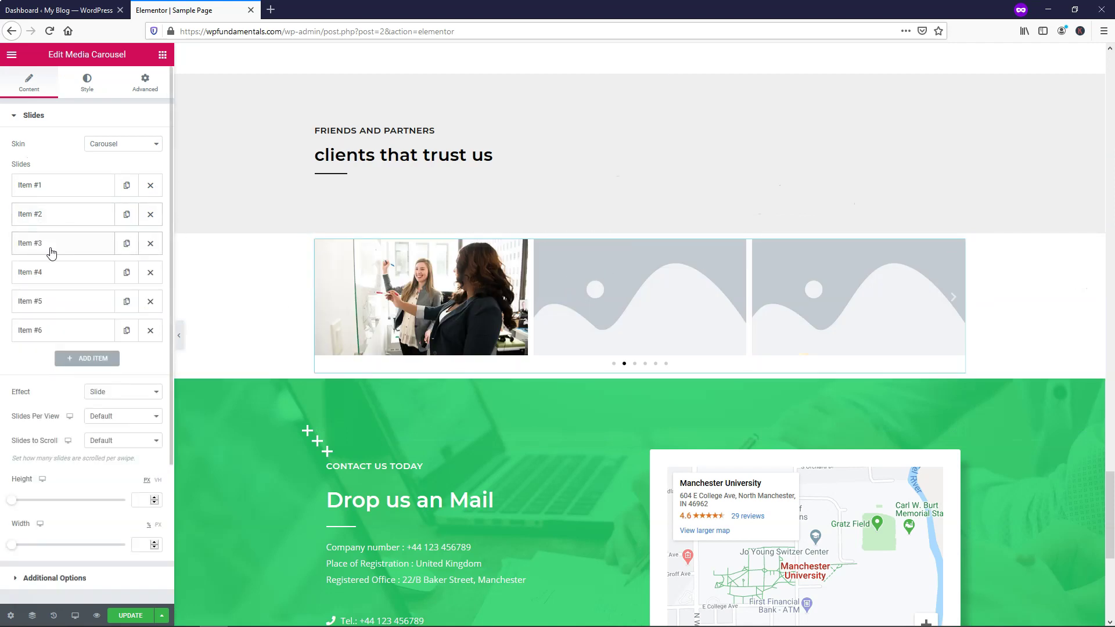
pyautogui.click(34, 243)
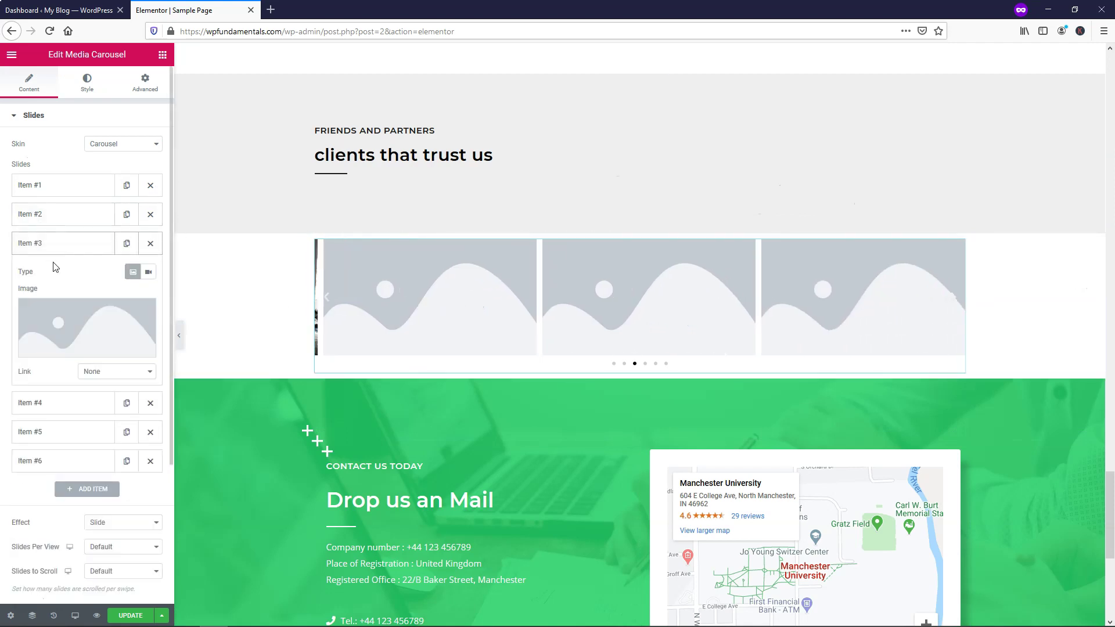
pyautogui.click(69, 323)
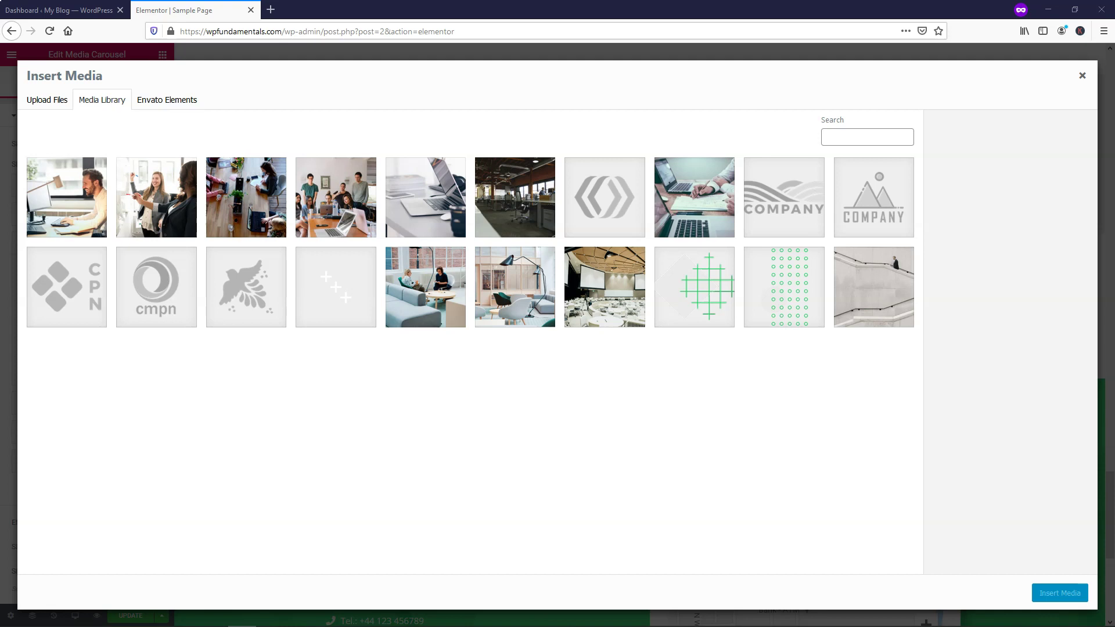
# Make the third slide a Video slide and paste the YouTube URL into Video Link.
pyautogui.click(1083, 75)
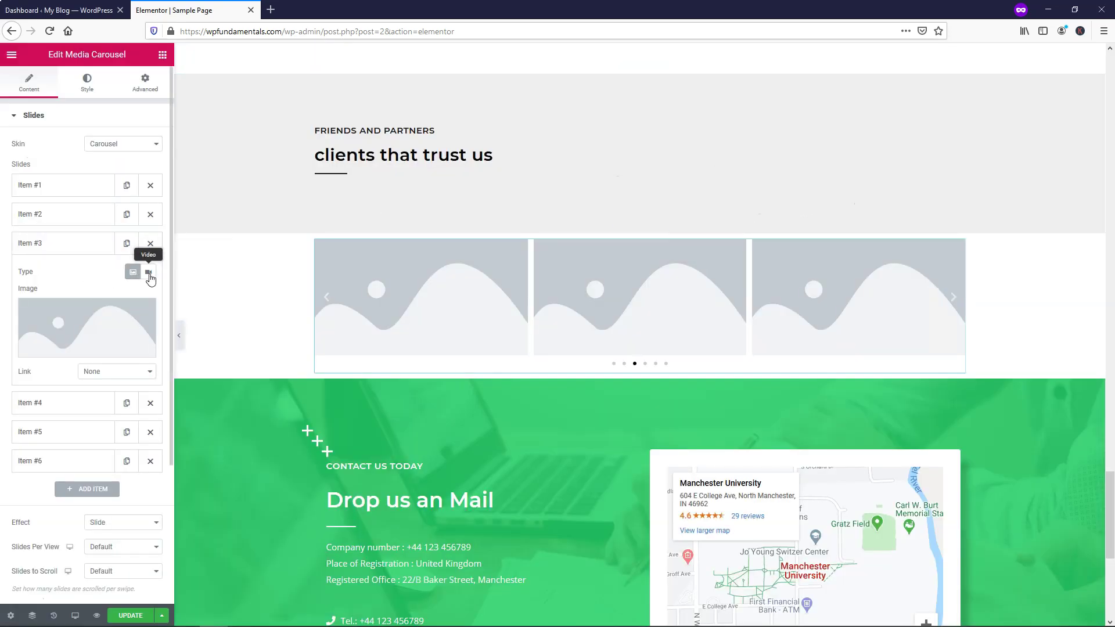
pyautogui.click(150, 274)
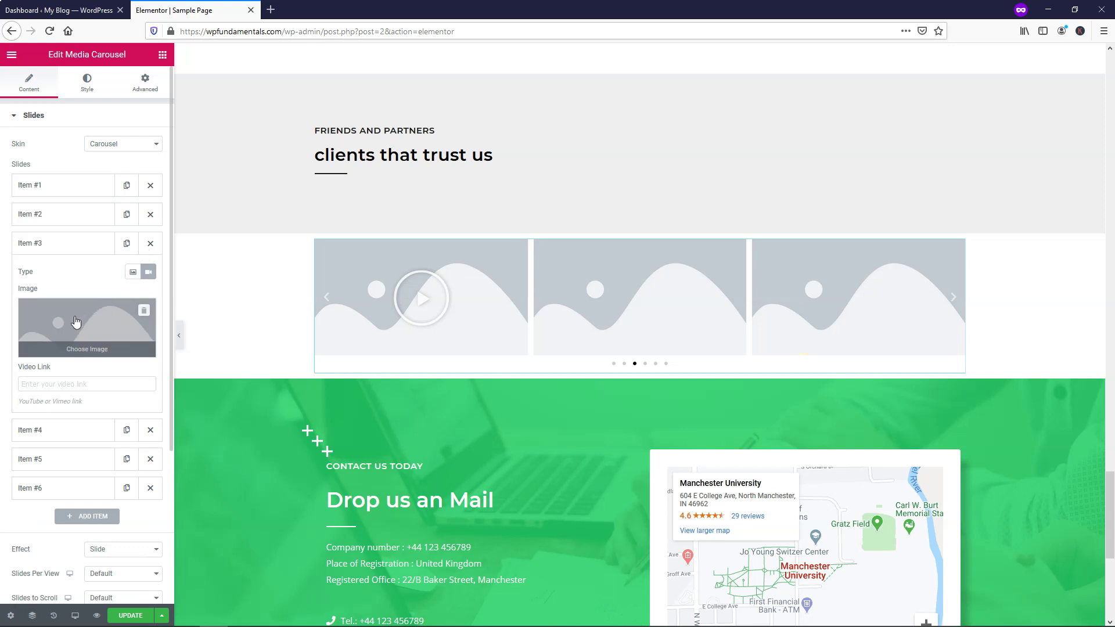
pyautogui.click(74, 382)
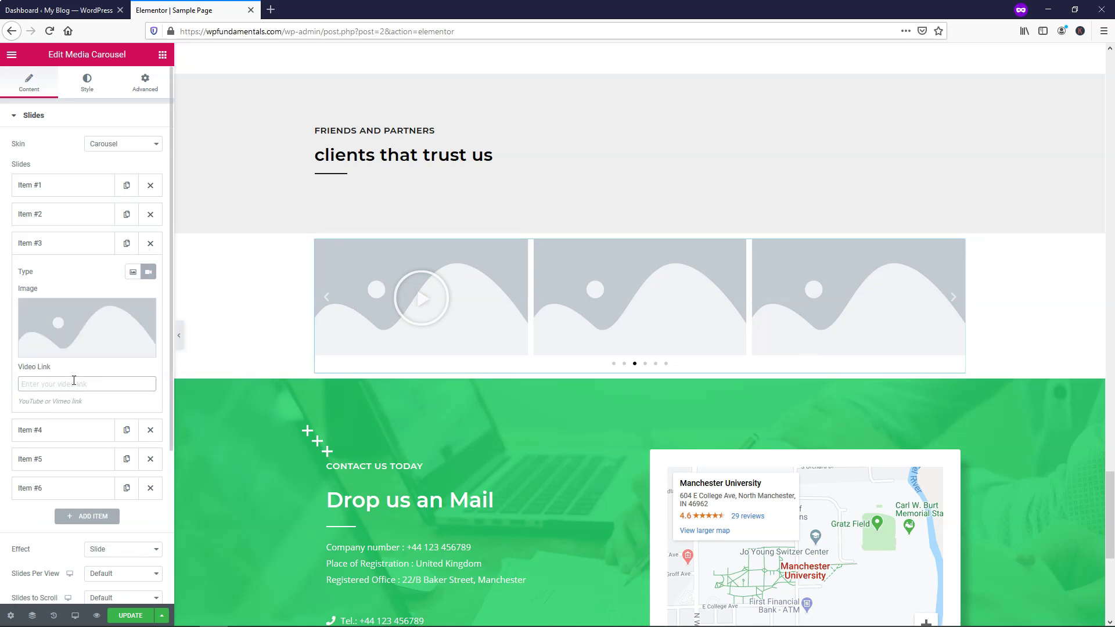
pyautogui.write('https://www.youtube.com/watch?v=nQicU131LiQ')
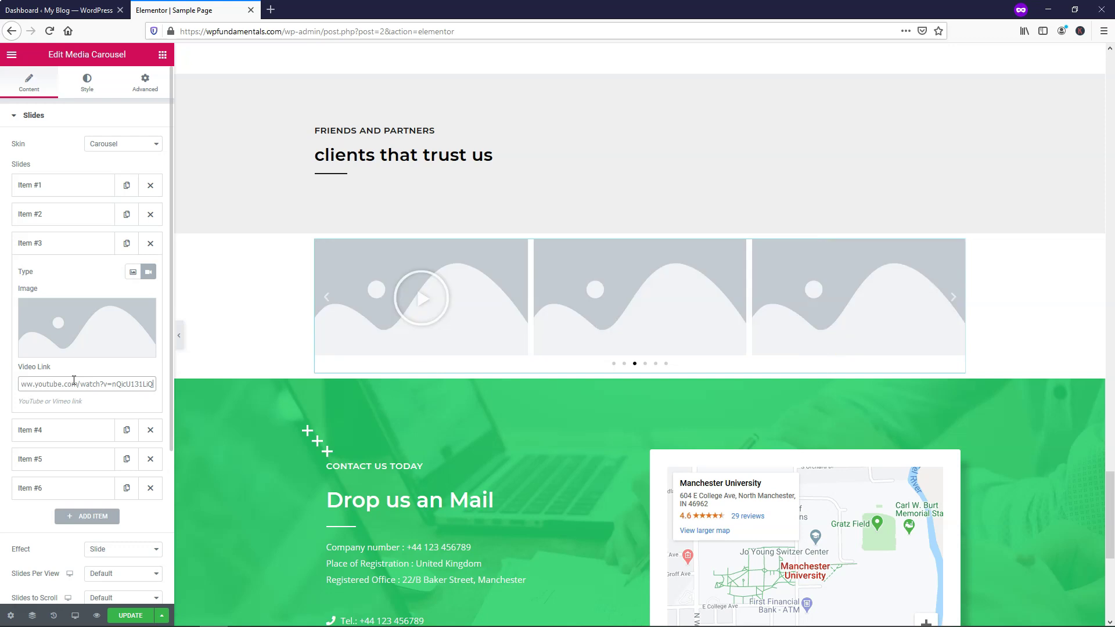
# Use Setup.jpg as the third slide's cover image.
pyautogui.click(72, 325)
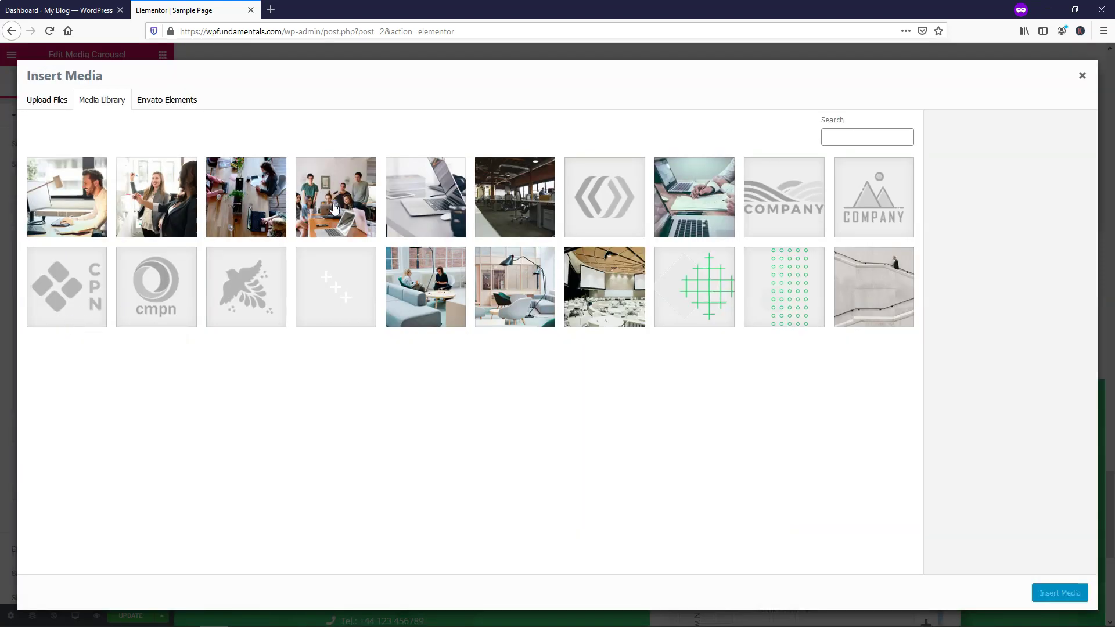
pyautogui.click(453, 209)
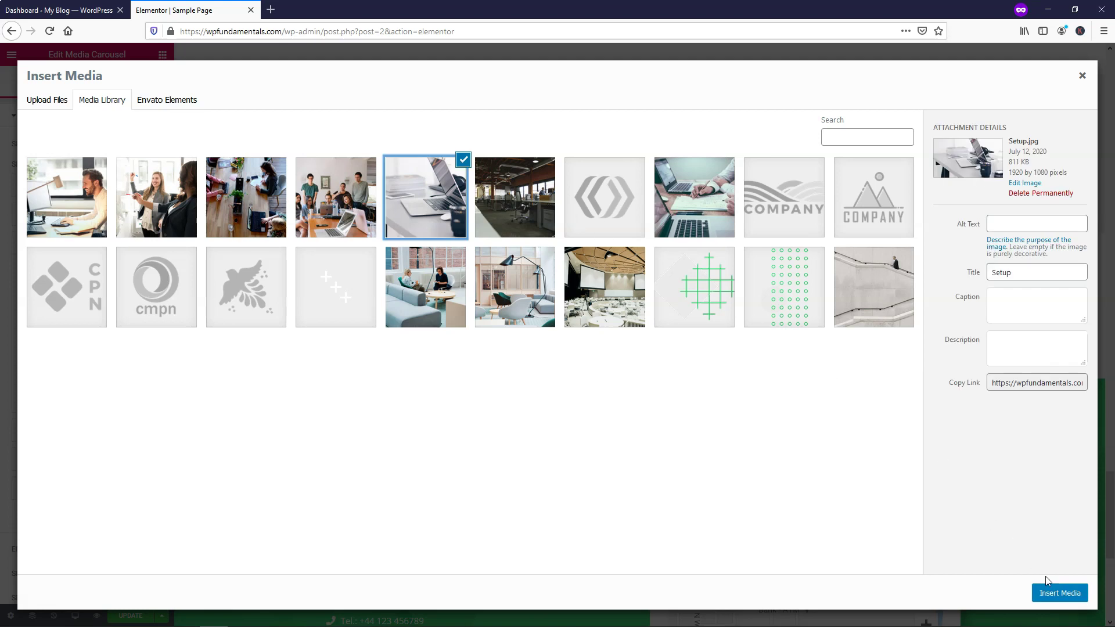
pyautogui.click(1059, 593)
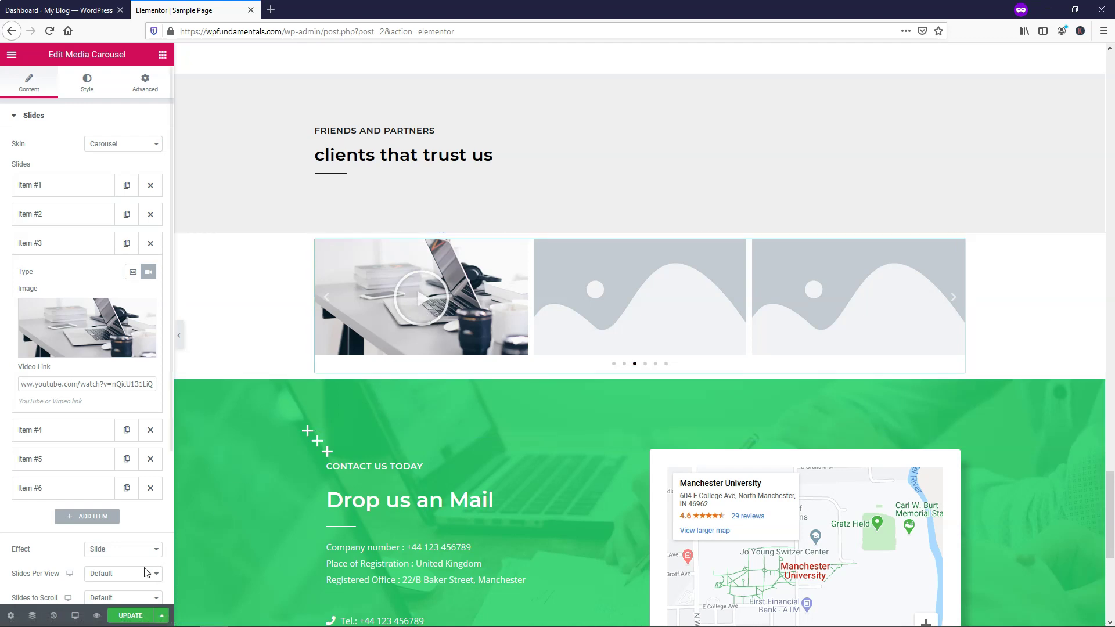
# Save and preview the page, then test-play the carousel's video slide in its lightbox.
pyautogui.click(130, 617)
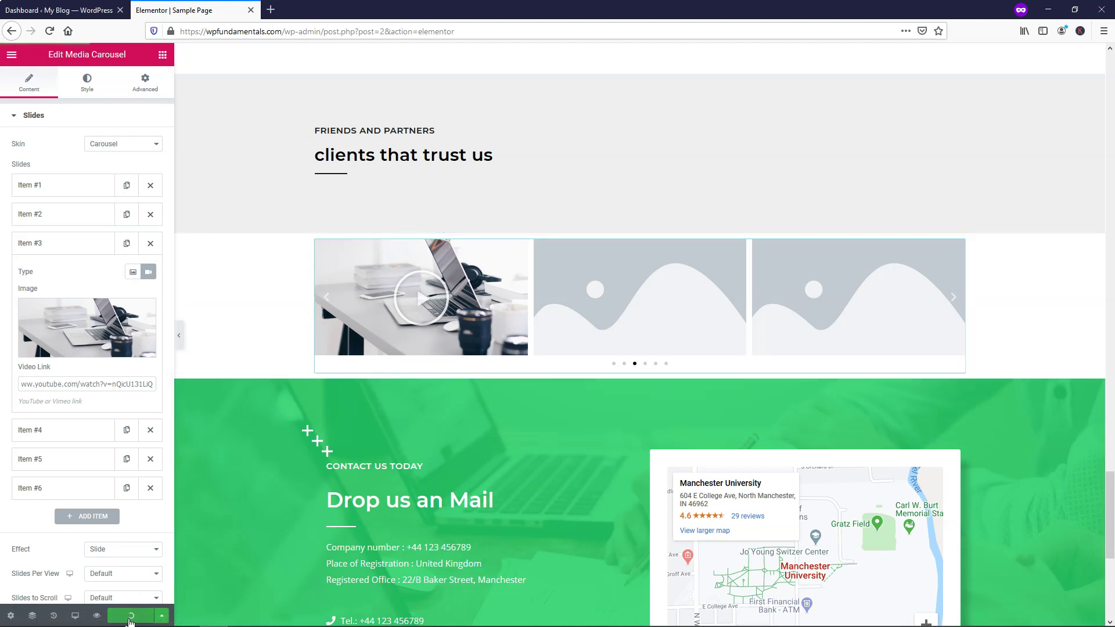
pyautogui.click(96, 615)
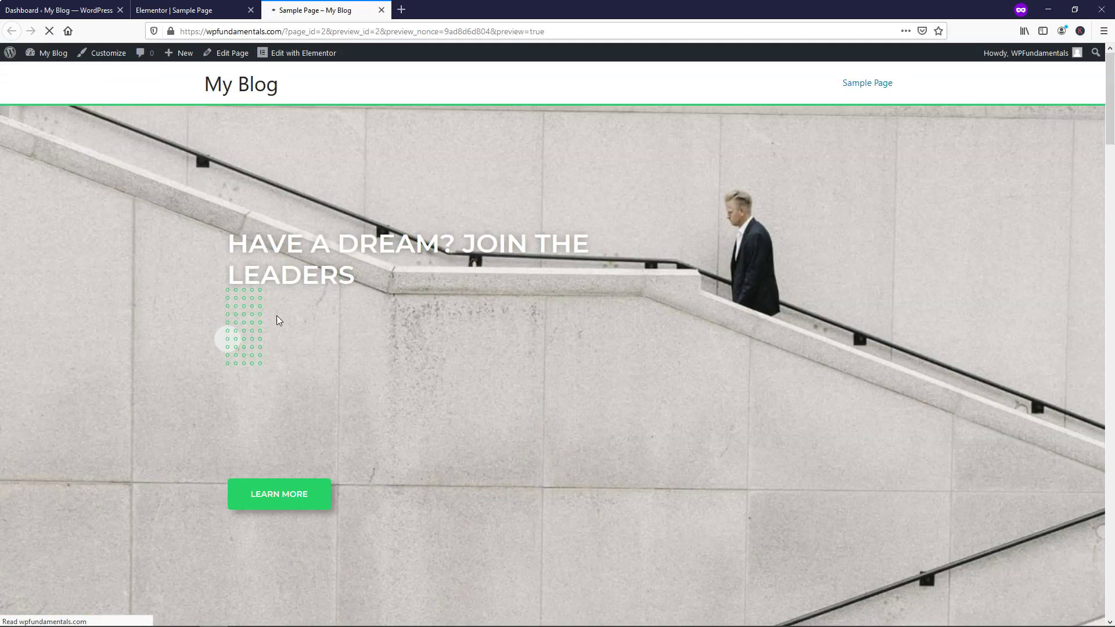
pyautogui.scroll(-10, 470, 302)
pyautogui.scroll(-15, 471, 300)
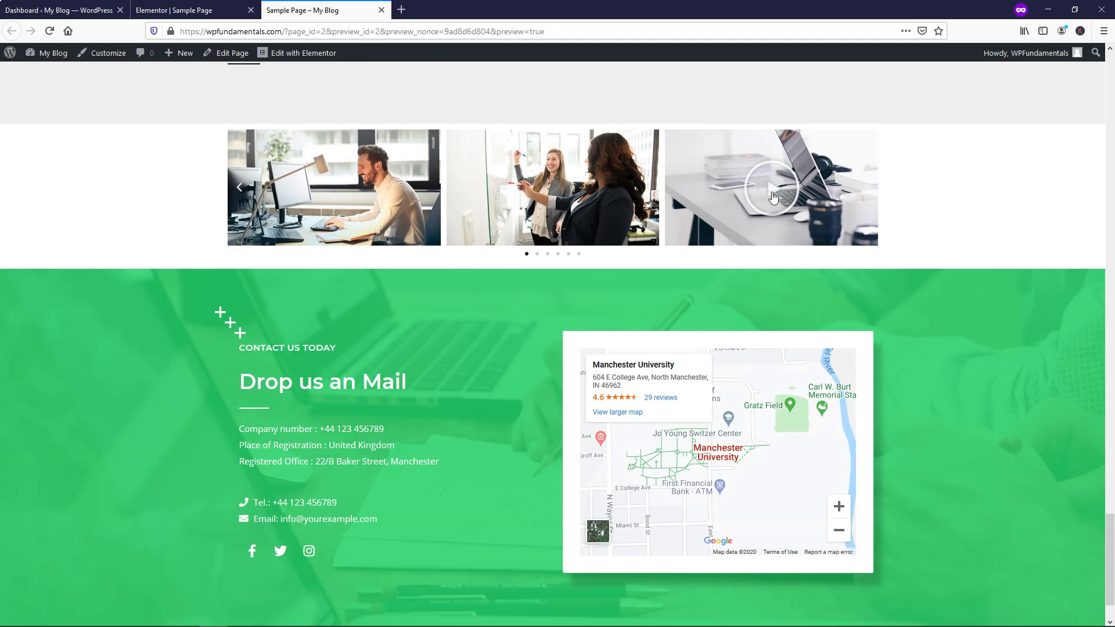
pyautogui.click(773, 196)
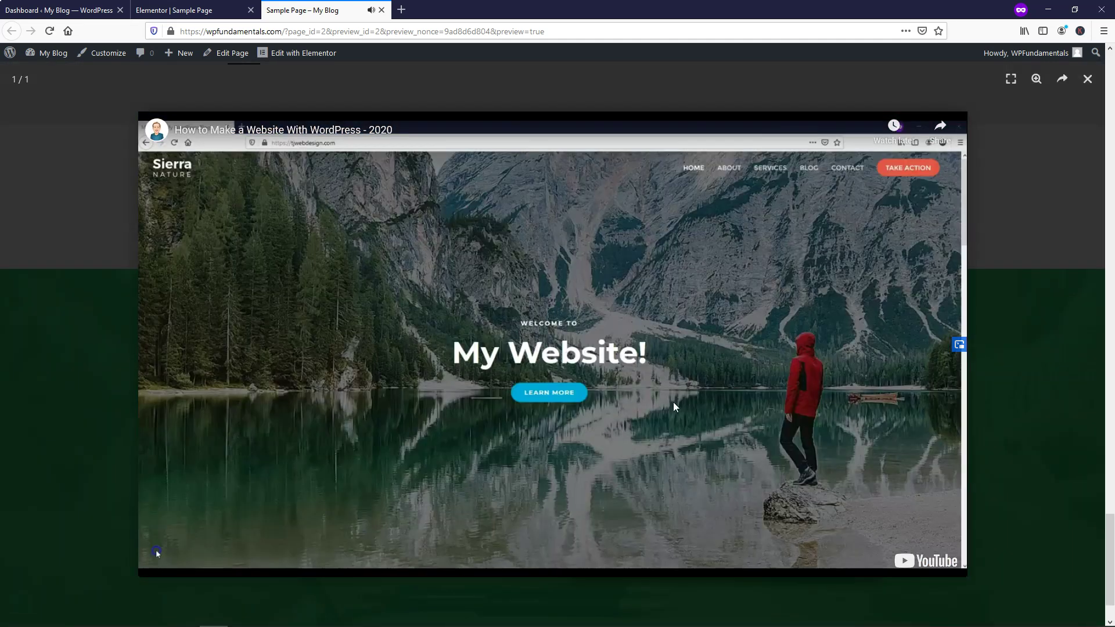
pyautogui.click(674, 402)
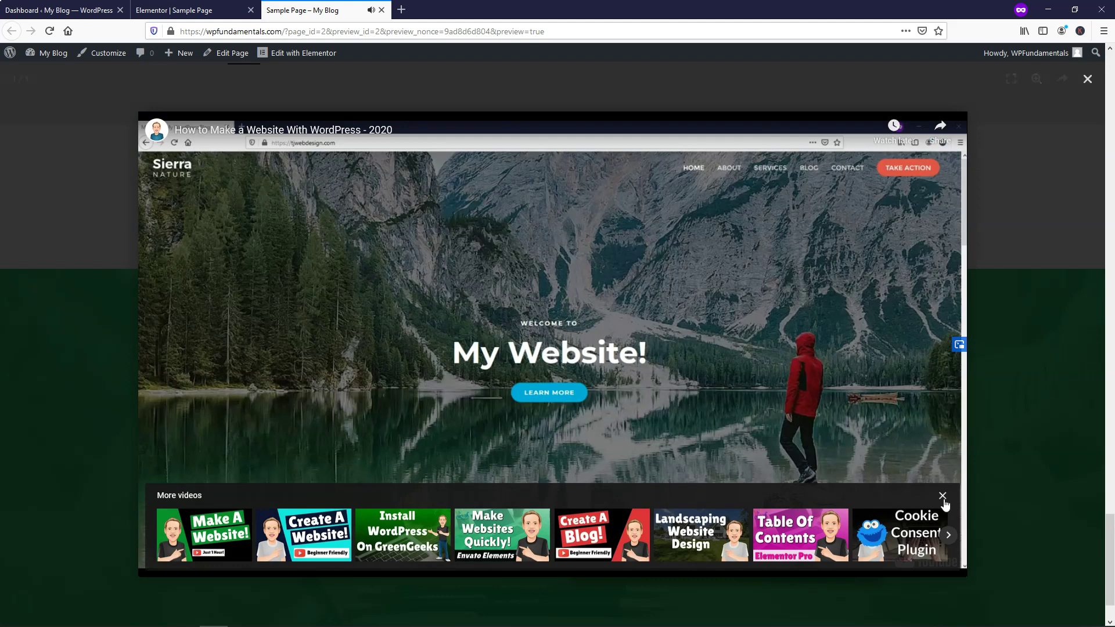
pyautogui.click(943, 497)
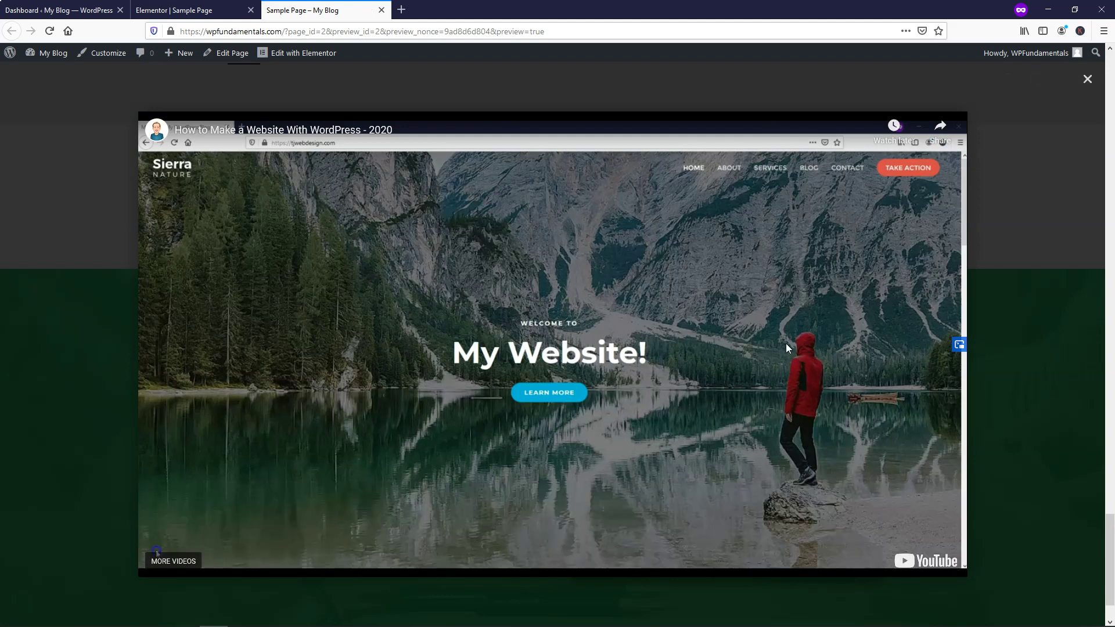
pyautogui.click(1087, 78)
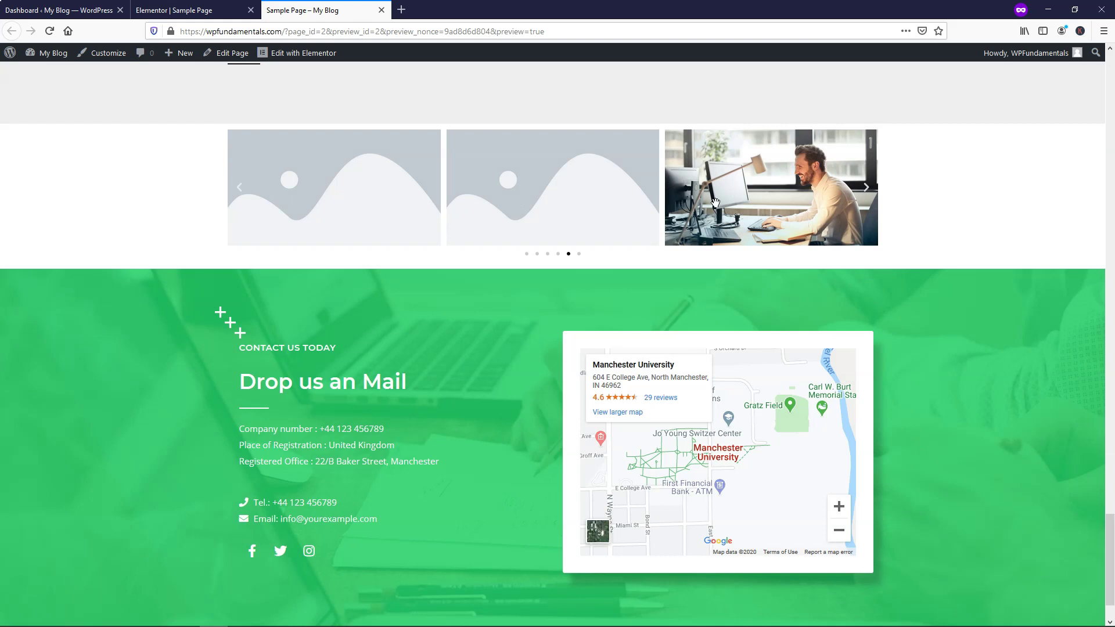
# Swipe the carousel to later slides and play the video slide once more.
pyautogui.moveTo(737, 195); pyautogui.dragTo(335, 198)
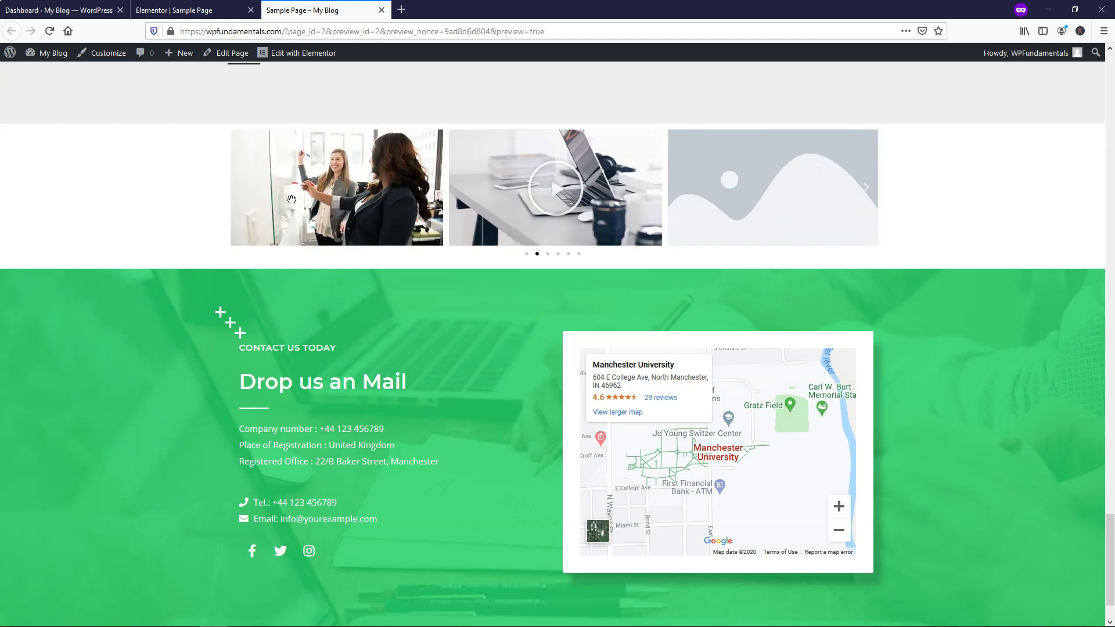
pyautogui.click(533, 201)
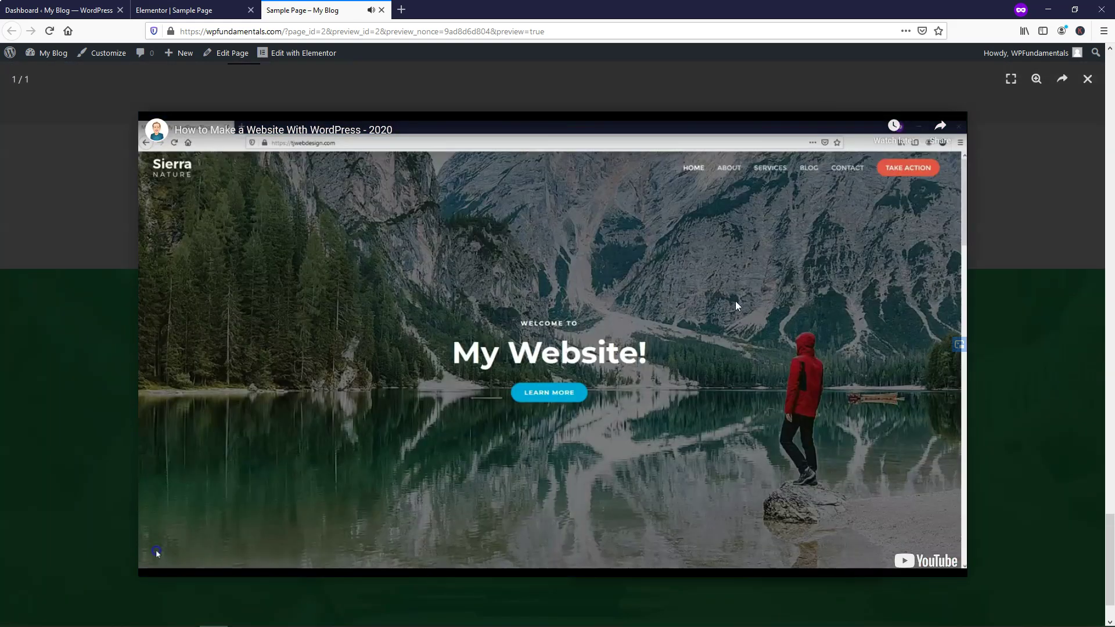
pyautogui.click(735, 306)
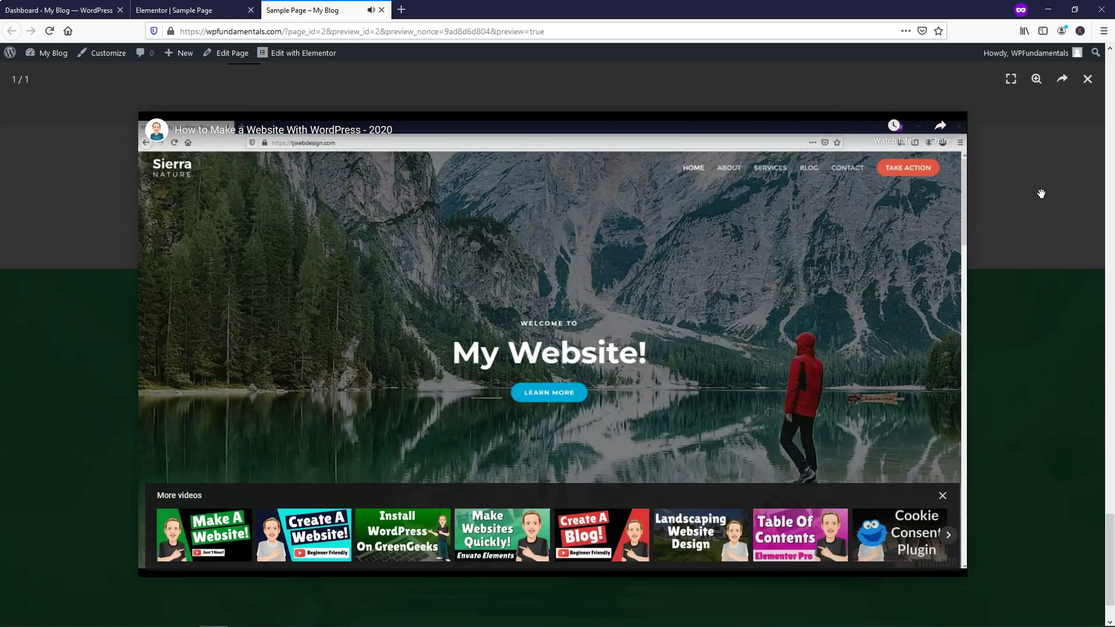
pyautogui.click(985, 204)
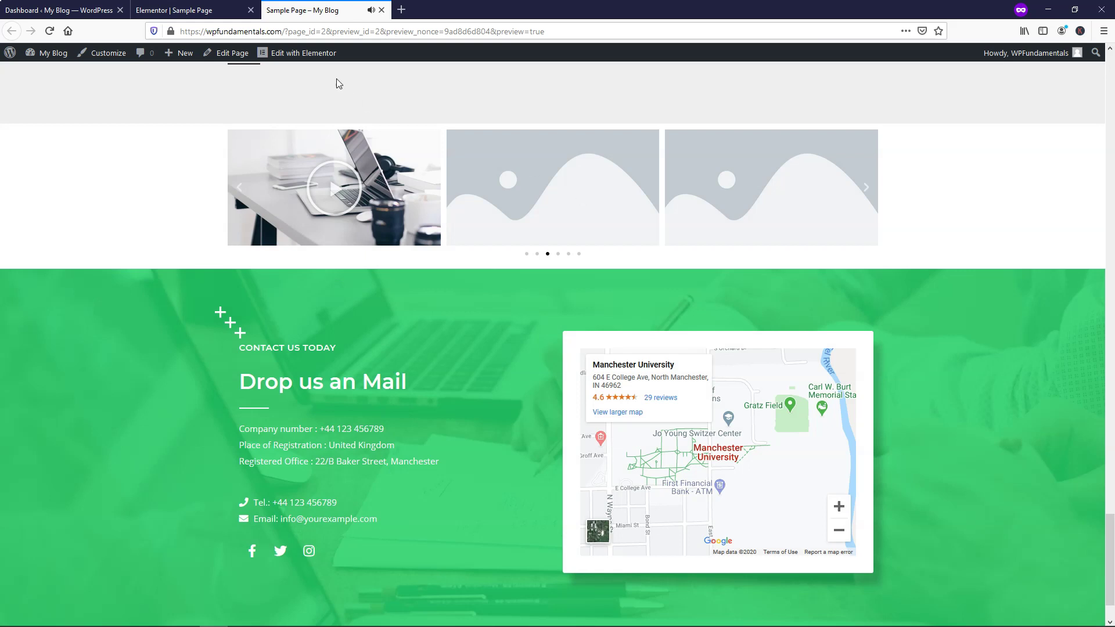
# Back in the editor, give slide 4 the group-of-people photo.
pyautogui.click(194, 12)
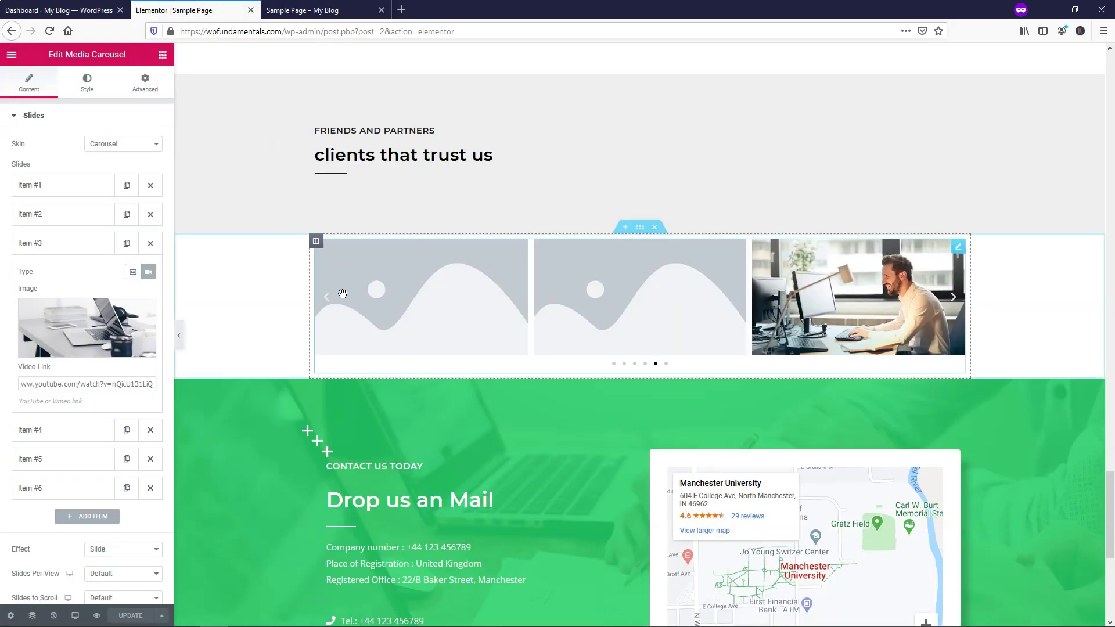
pyautogui.click(55, 243)
pyautogui.click(68, 270)
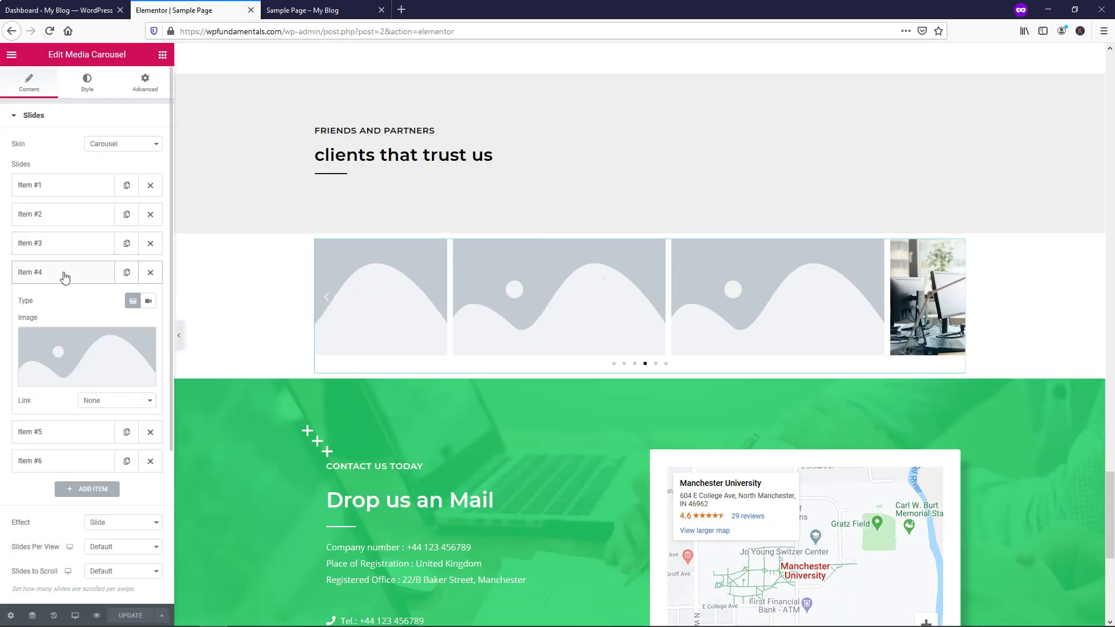
pyautogui.click(107, 342)
pyautogui.click(336, 223)
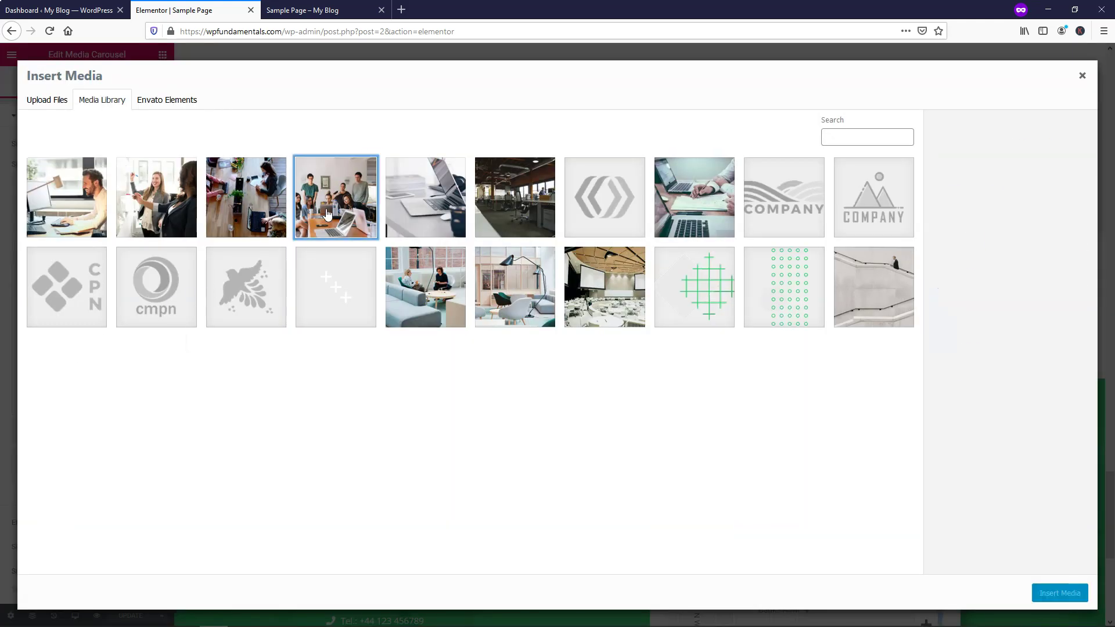
pyautogui.click(1061, 593)
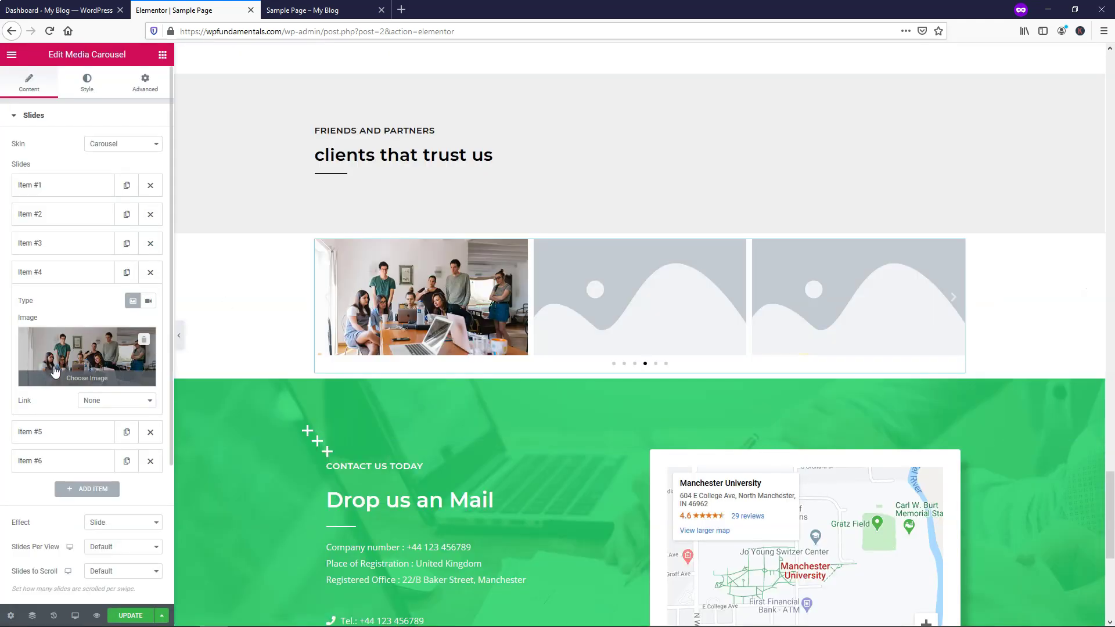
# Give slide 5 the Workspace.jpg photo.
pyautogui.click(47, 274)
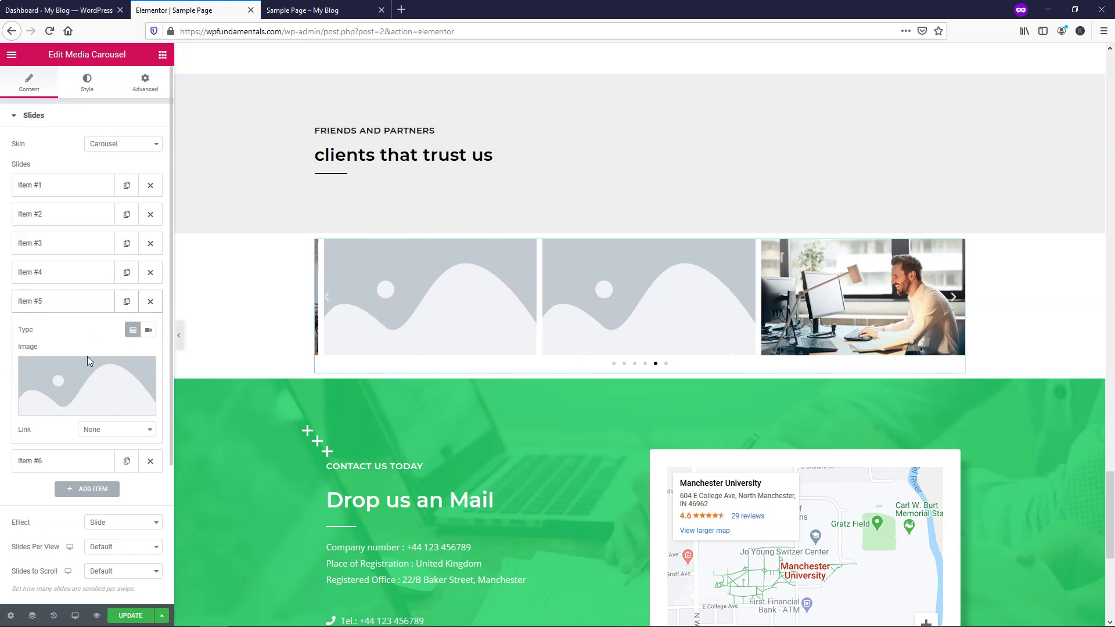
pyautogui.click(87, 357)
pyautogui.click(211, 204)
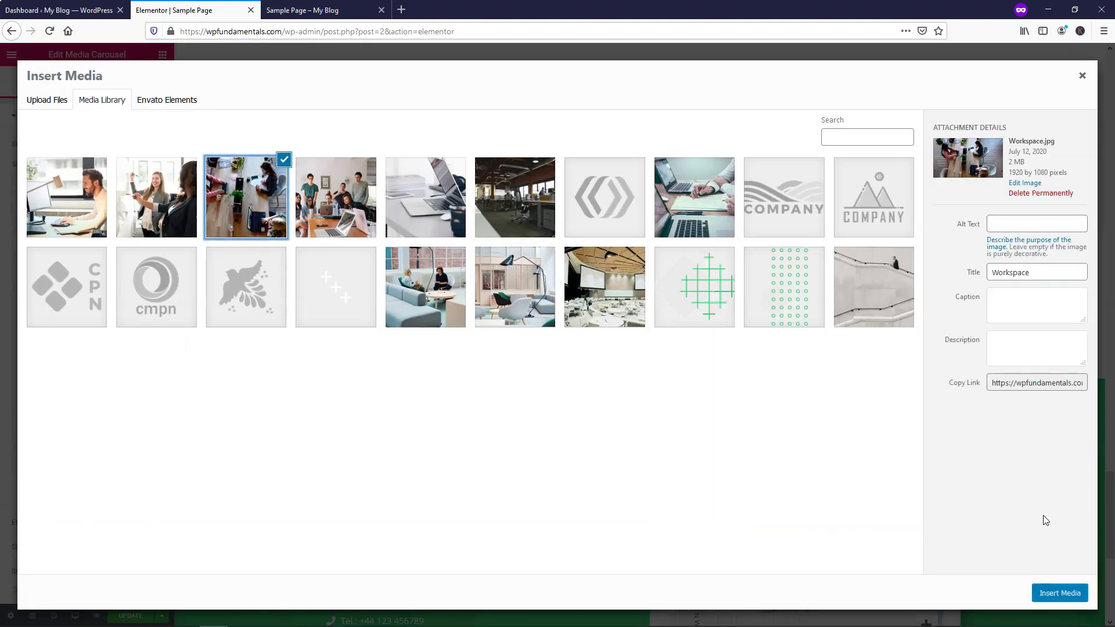
pyautogui.click(1059, 593)
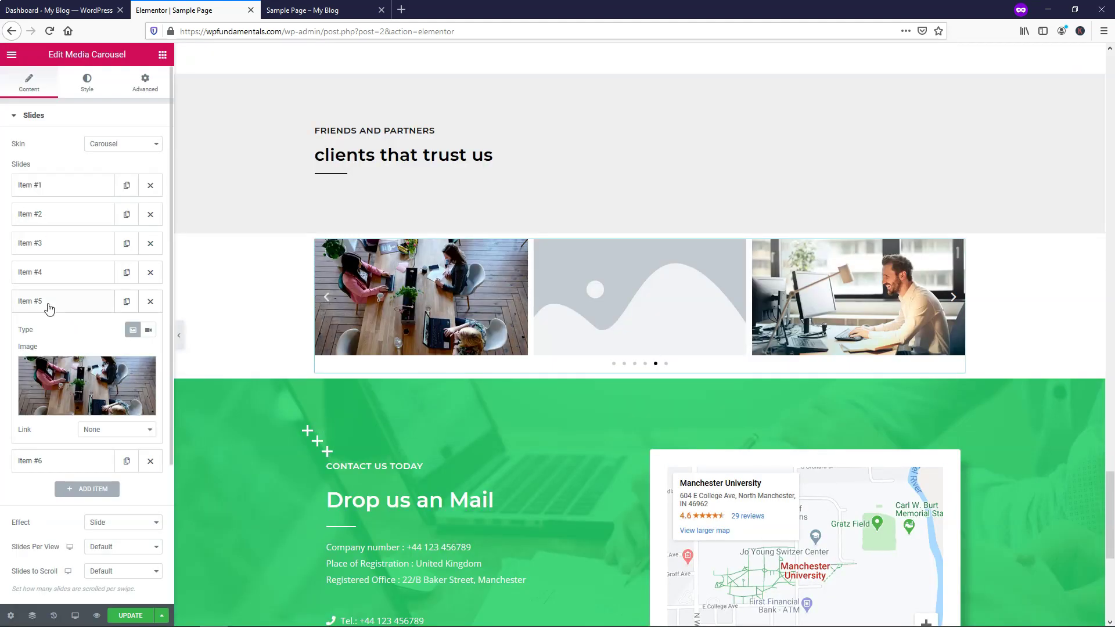
# Give slide 6 the Office.jpg photo.
pyautogui.click(49, 302)
pyautogui.click(92, 329)
pyautogui.click(84, 401)
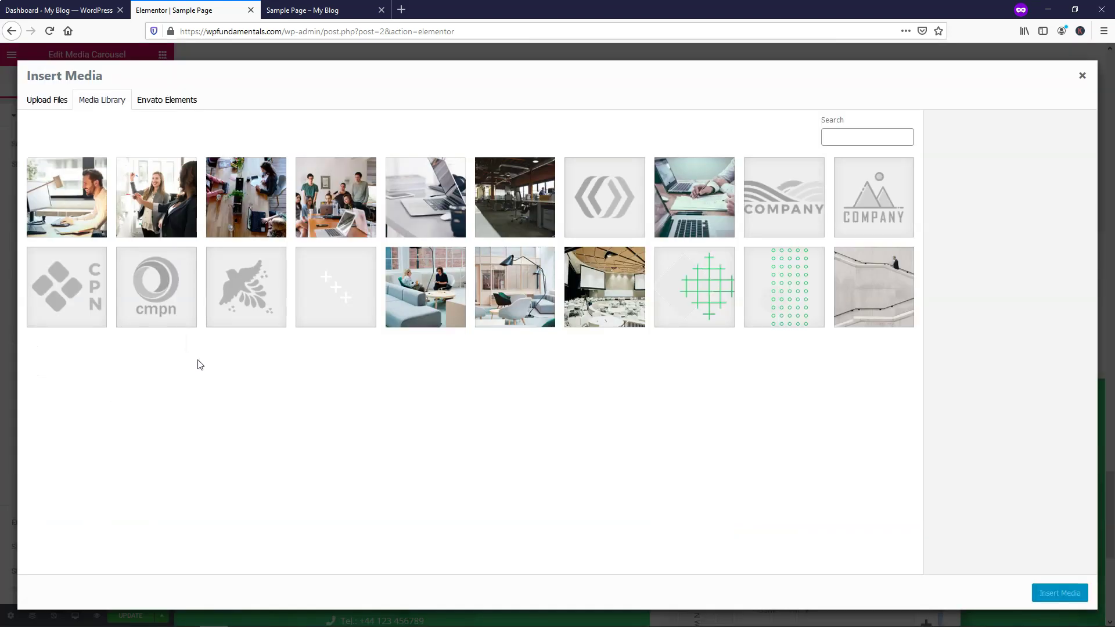
pyautogui.click(535, 196)
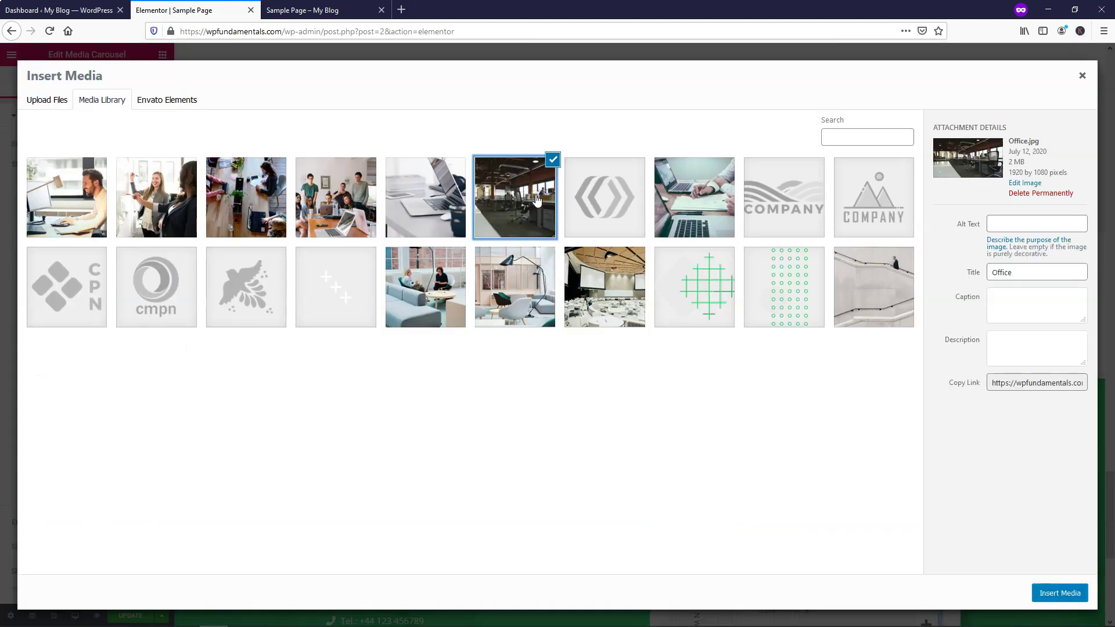
pyautogui.click(1060, 592)
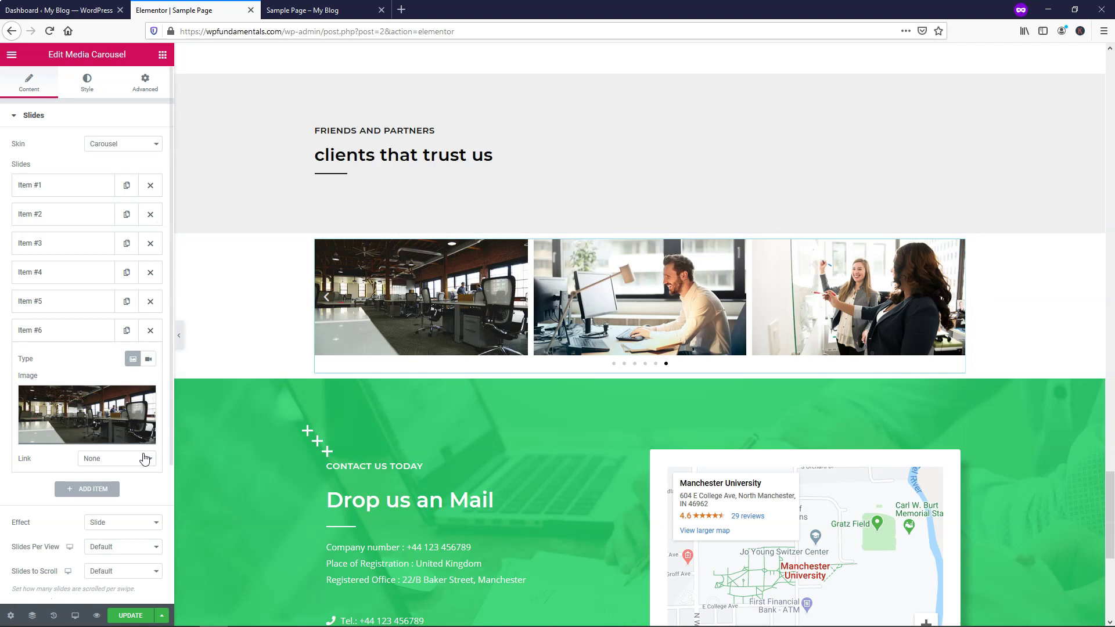
# Save, then change the carousel's Effect to Fade and update the page.
pyautogui.click(128, 614)
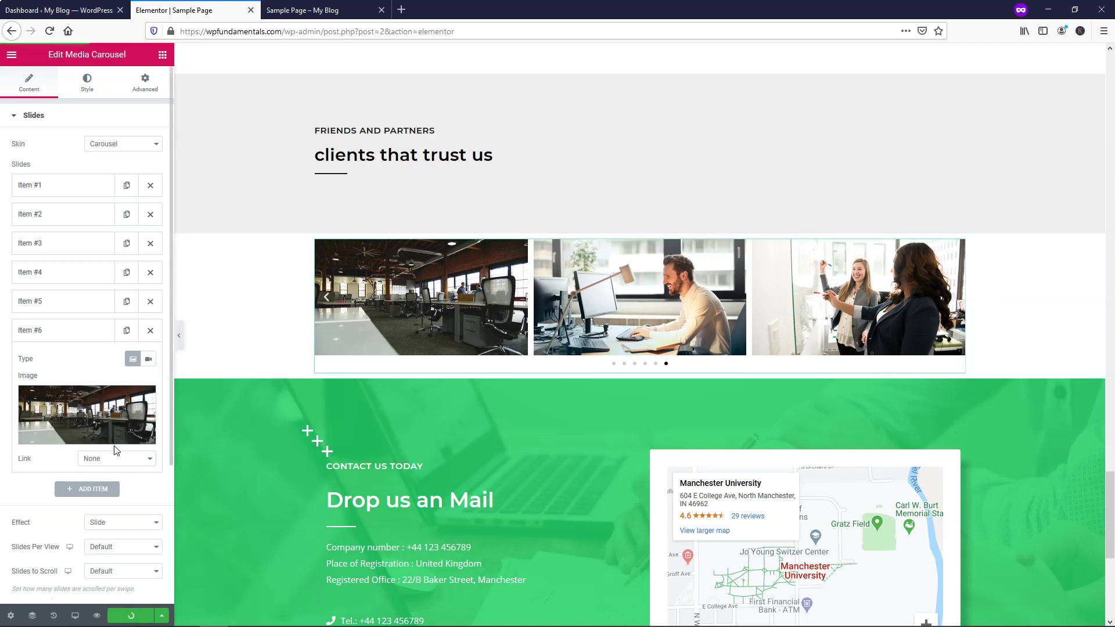
pyautogui.scroll(-3, 84, 340)
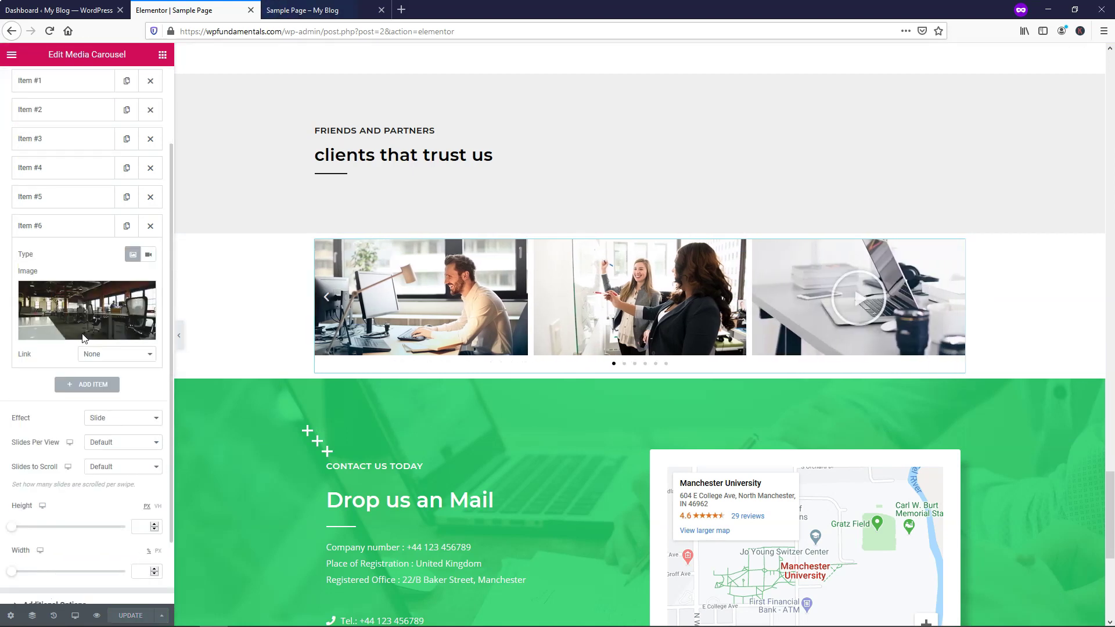
pyautogui.scroll(-2, 84, 340)
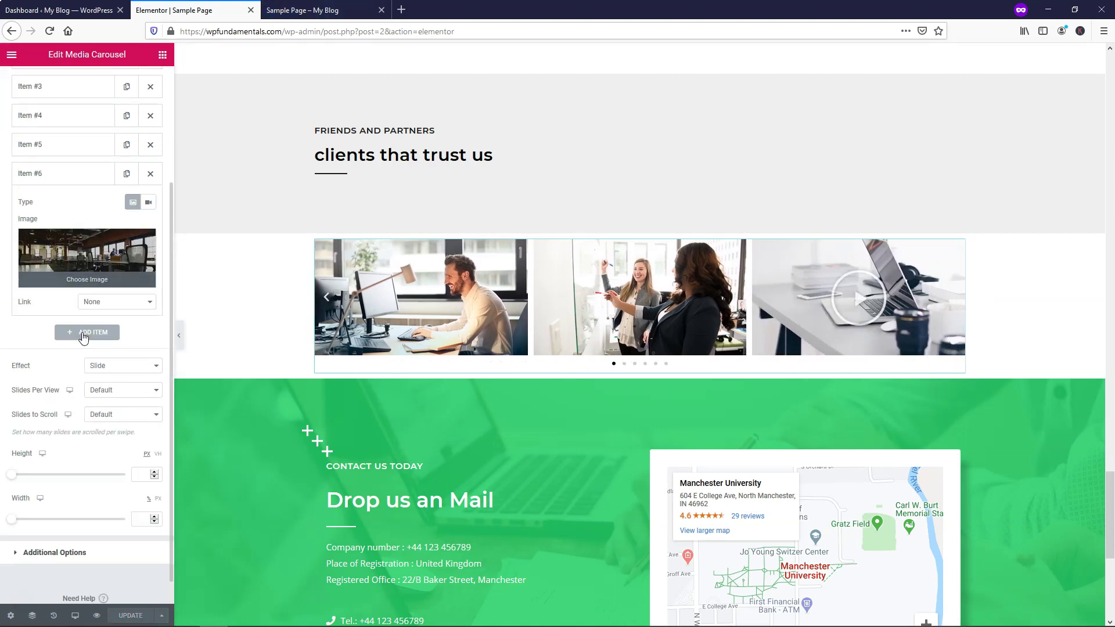
pyautogui.click(115, 366)
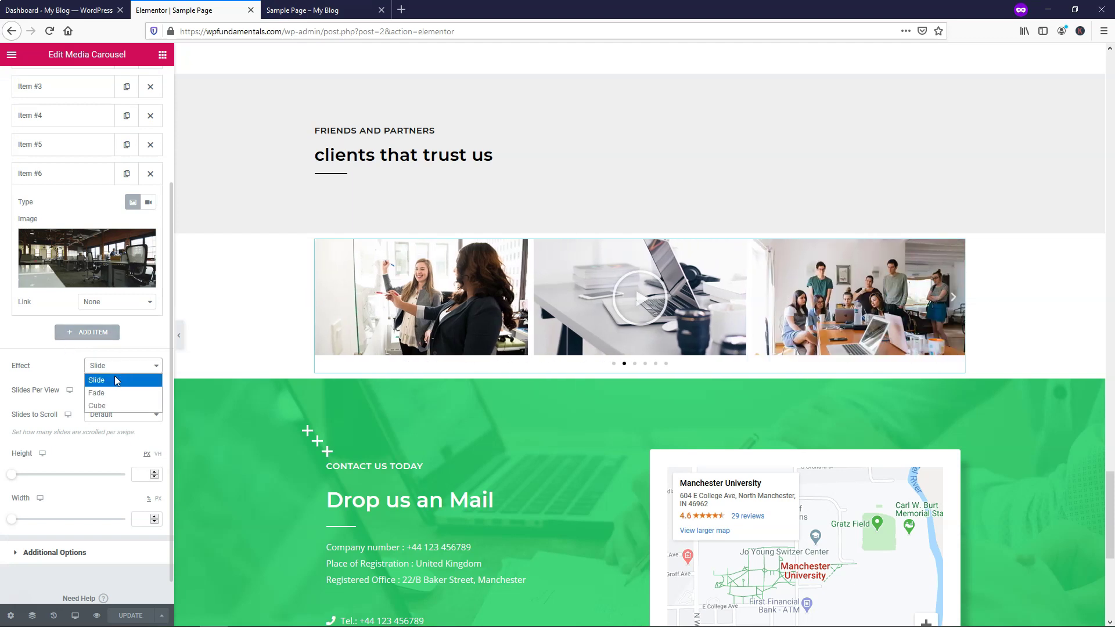
pyautogui.click(115, 392)
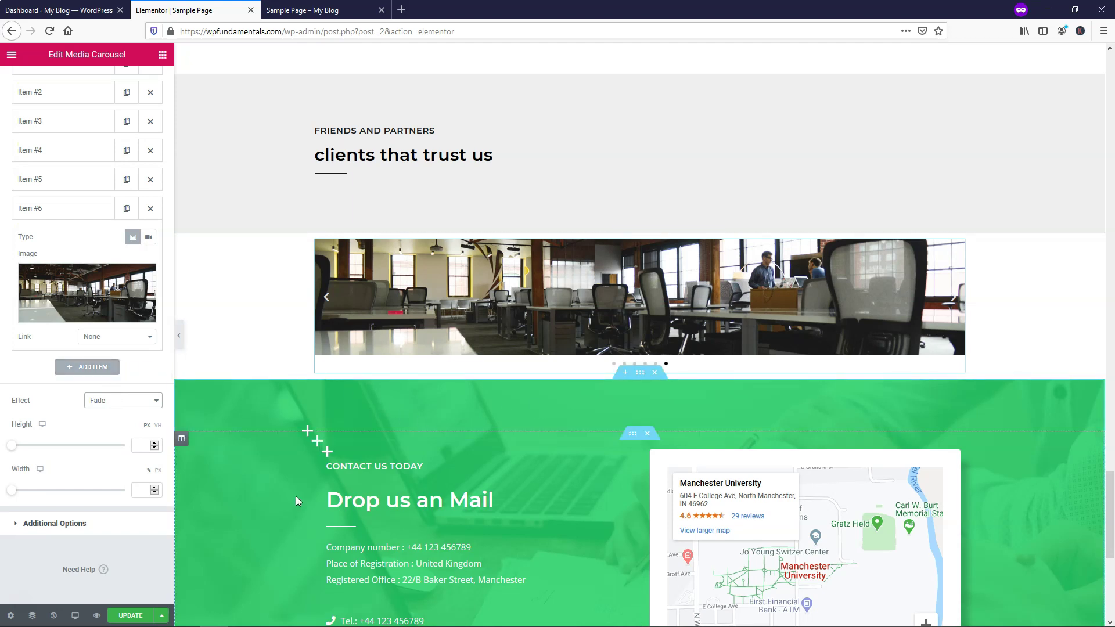
pyautogui.click(130, 615)
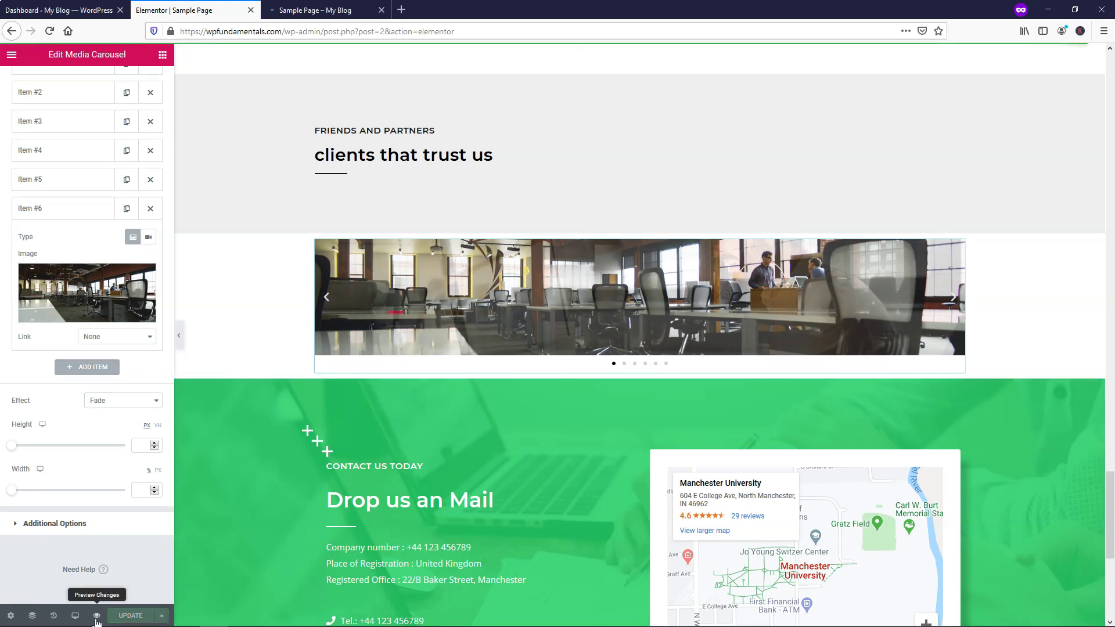
# Preview the page, scroll to the fading carousel, then go back to the editor.
pyautogui.click(96, 617)
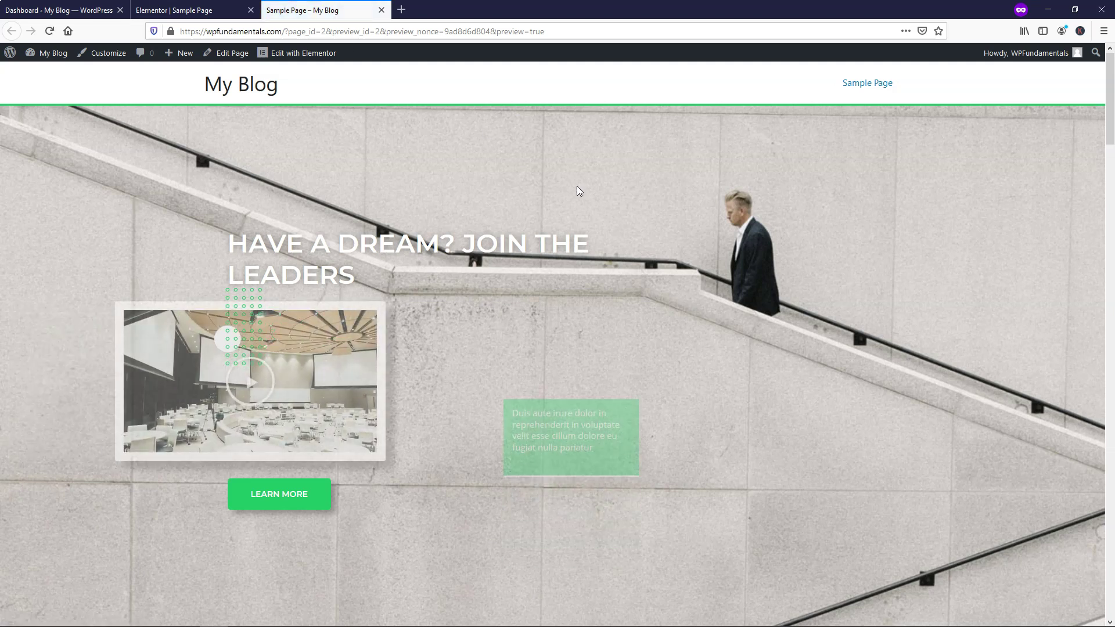
pyautogui.moveTo(1107, 97); pyautogui.dragTo(1096, 528)
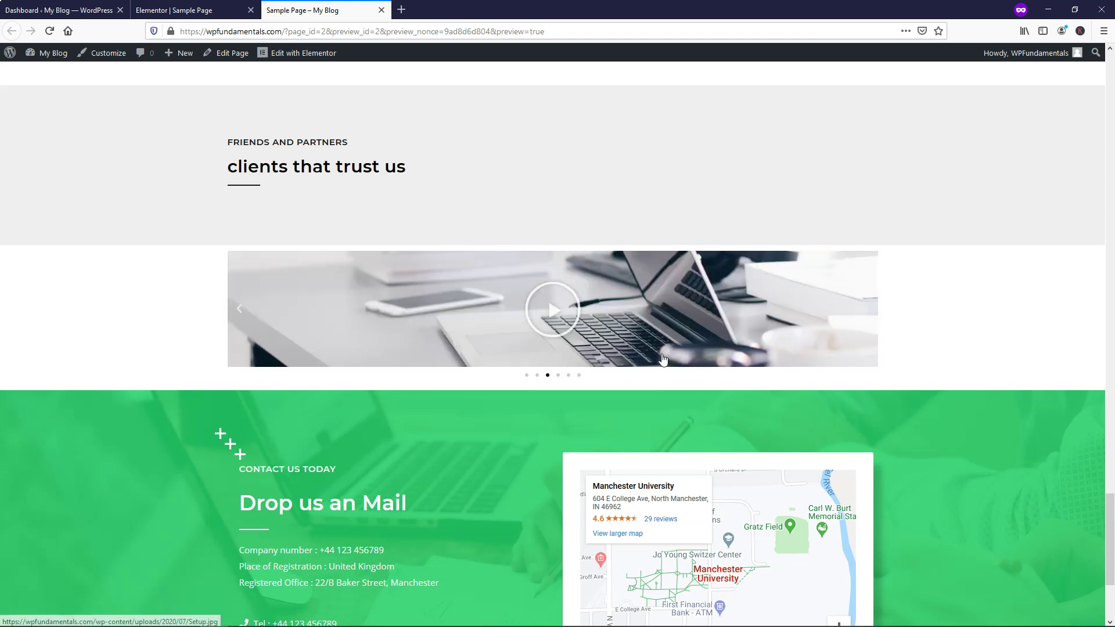
pyautogui.click(64, 10)
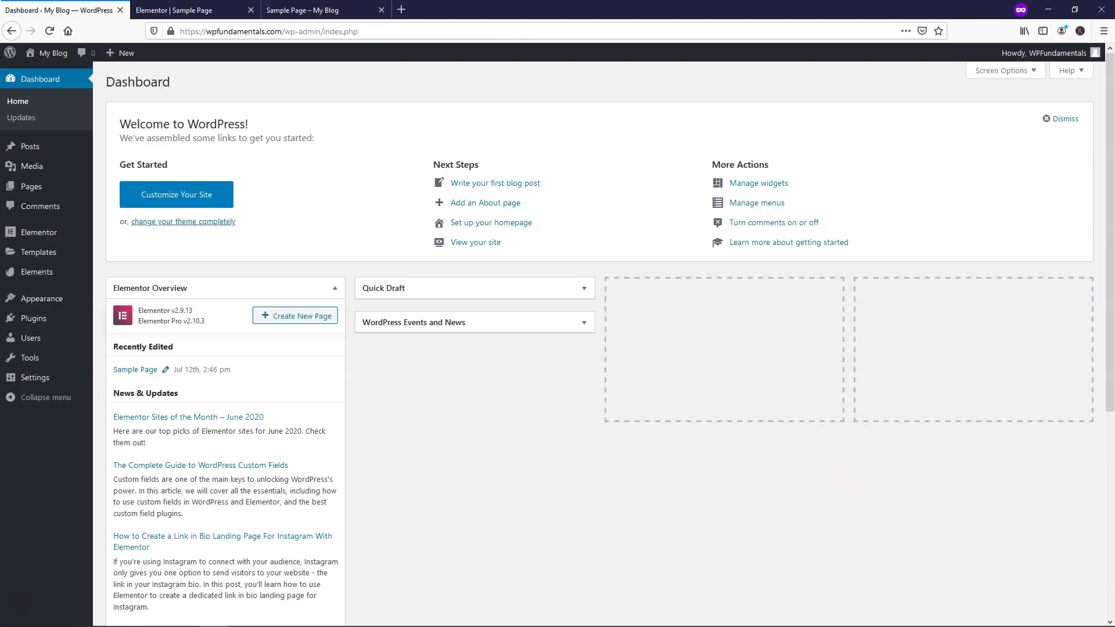
# Set the carousel Effect to Slide after briefly trying Cube.
pyautogui.click(145, 10)
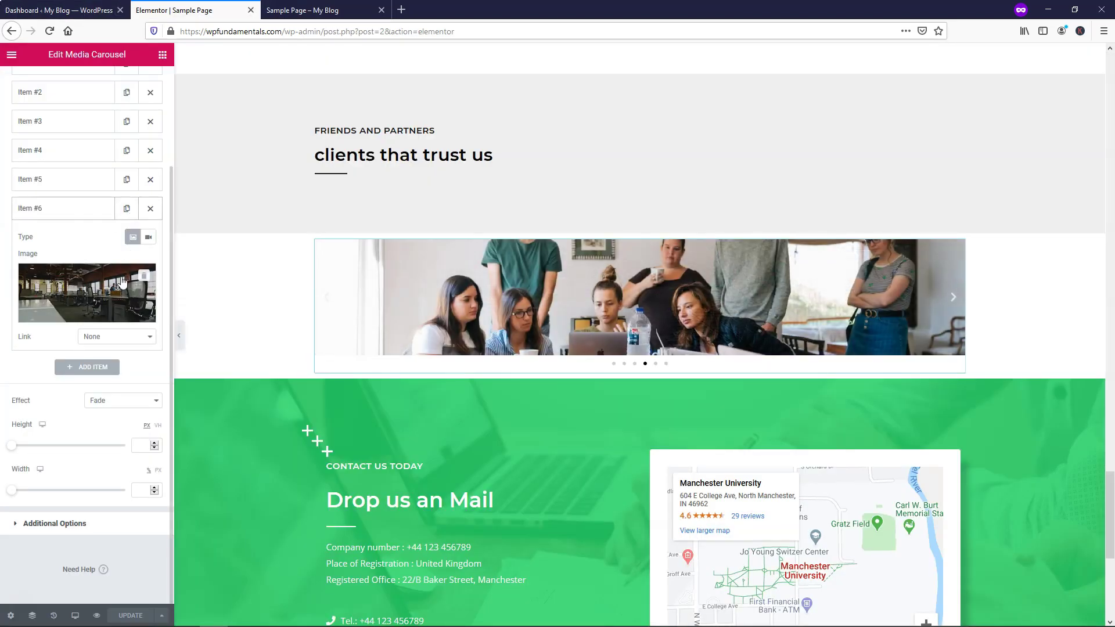
pyautogui.click(123, 400)
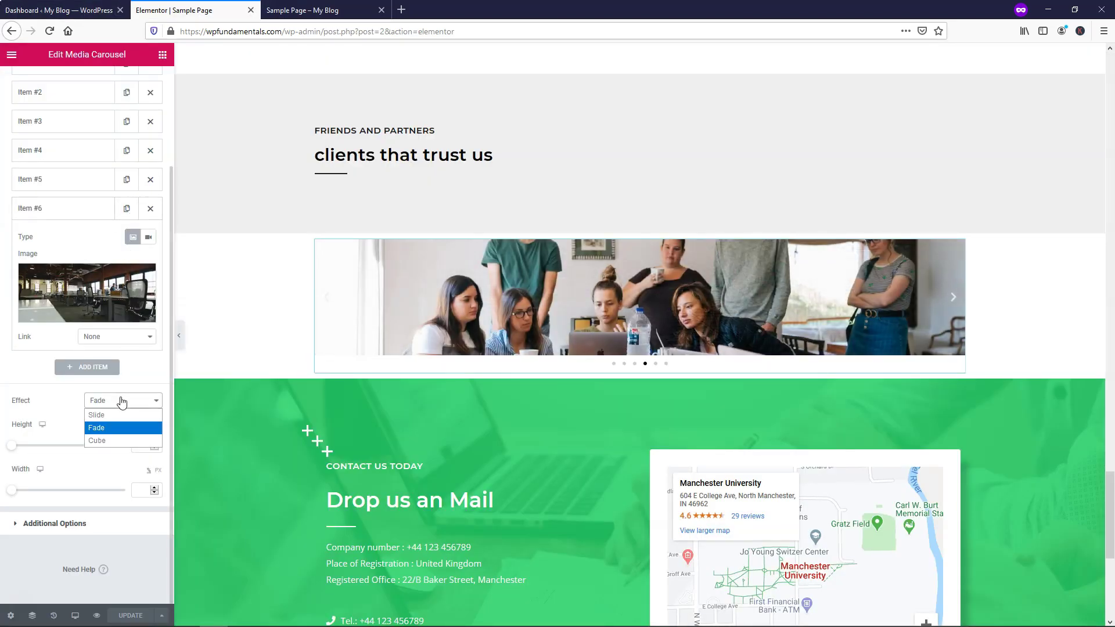
pyautogui.click(110, 440)
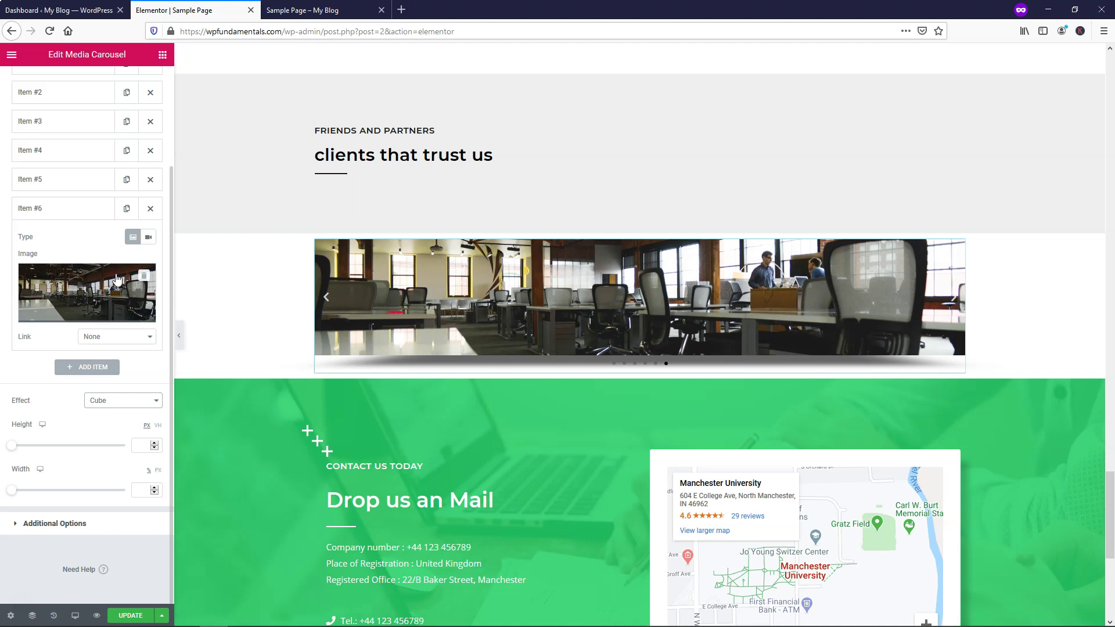
pyautogui.click(119, 401)
pyautogui.click(115, 414)
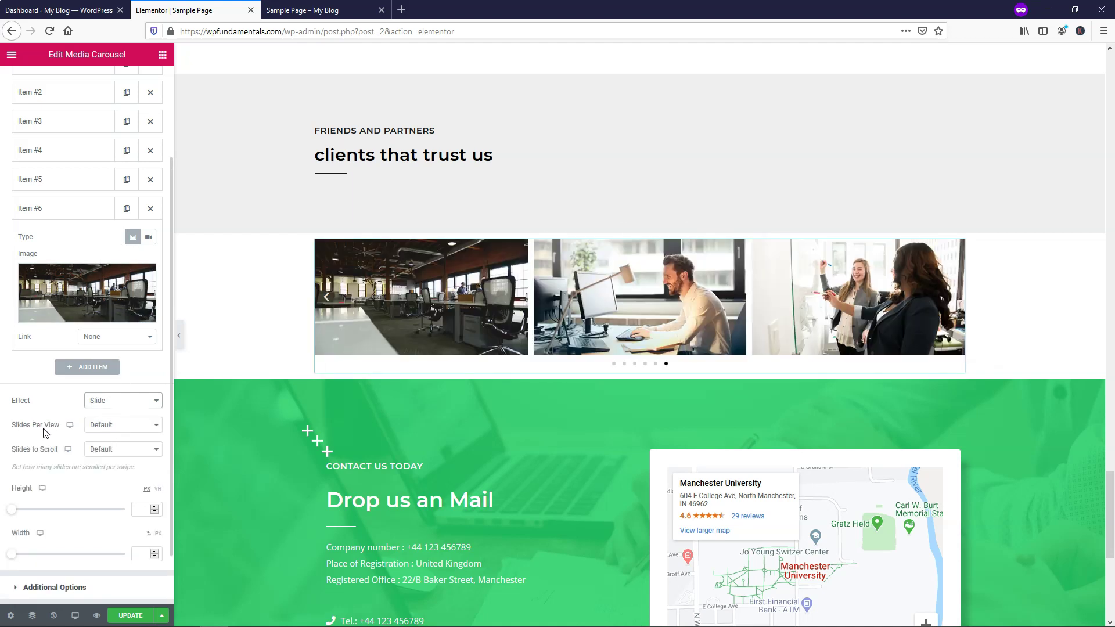
# Set Slides Per View to 3 after trying 6 and 4.
pyautogui.click(116, 430)
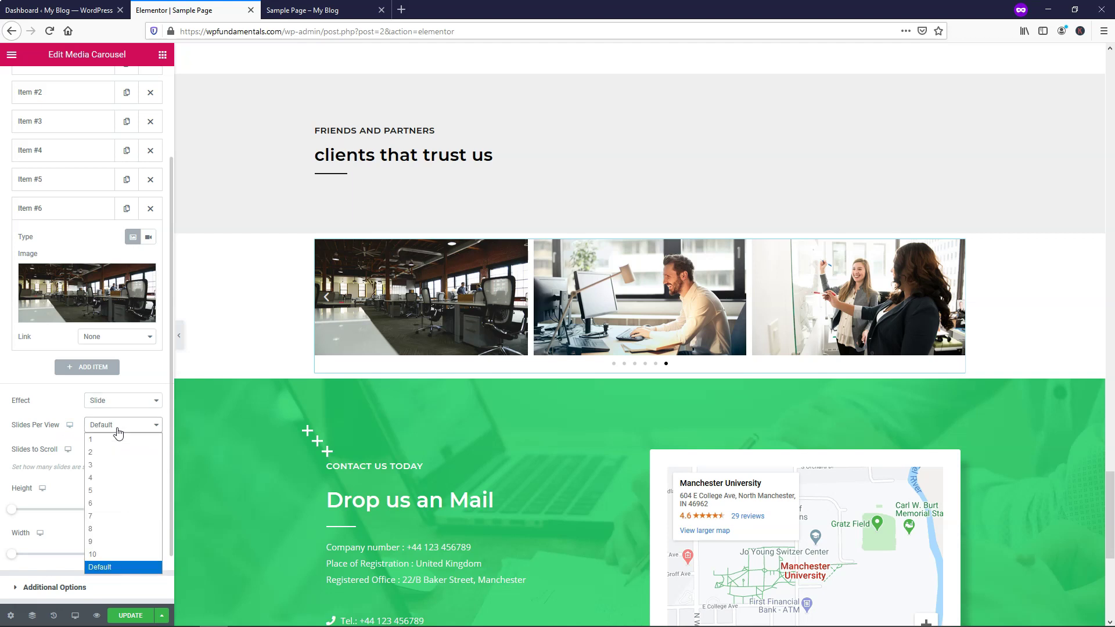
pyautogui.click(118, 509)
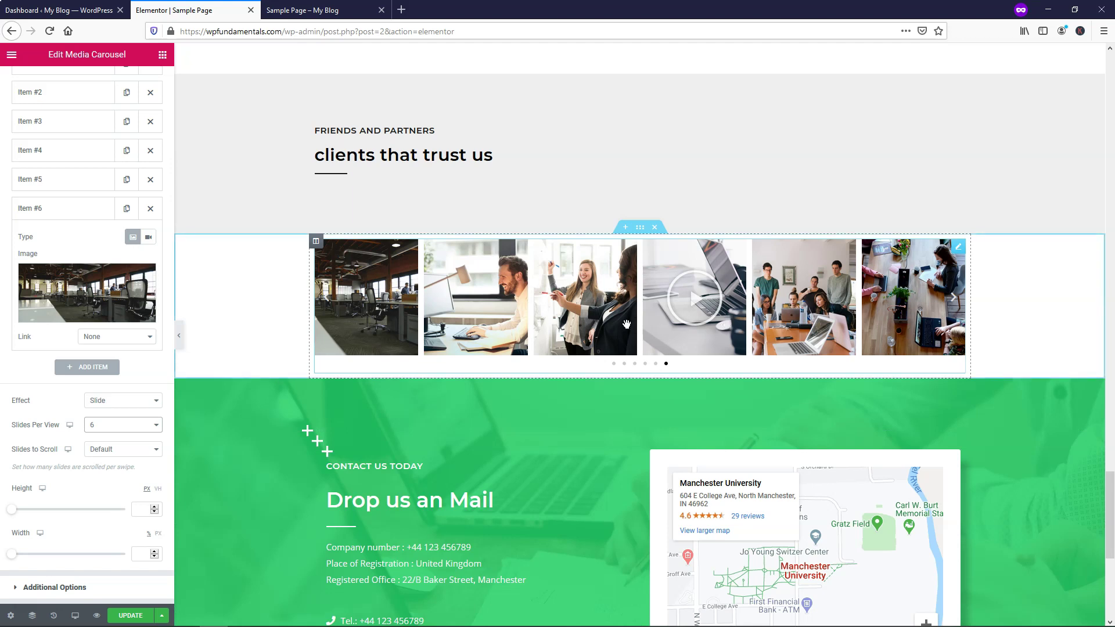
pyautogui.click(143, 428)
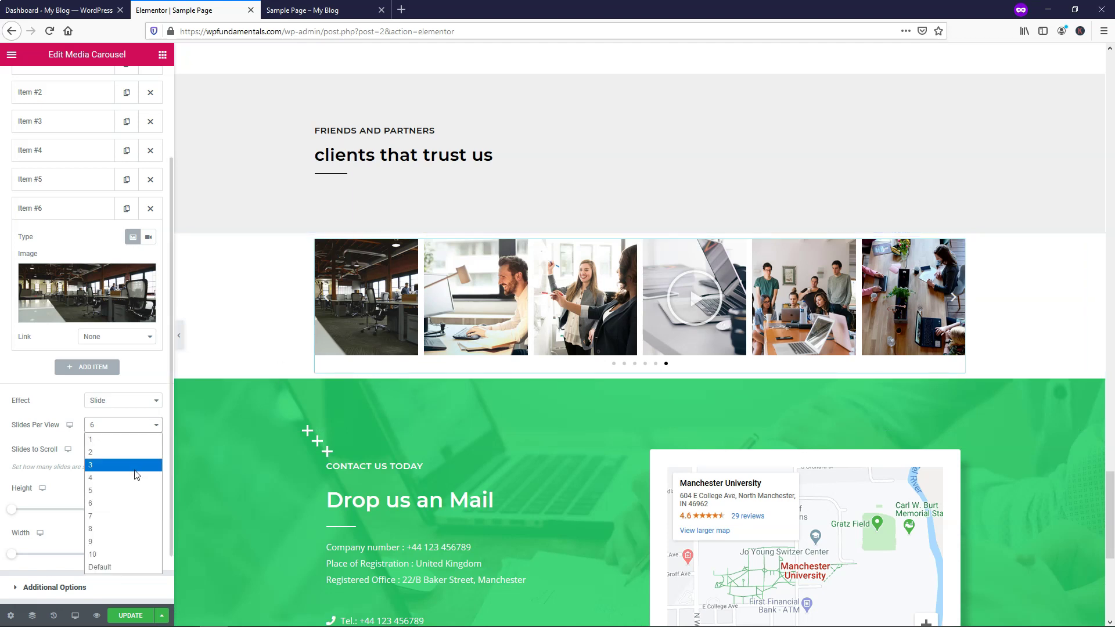
pyautogui.click(135, 479)
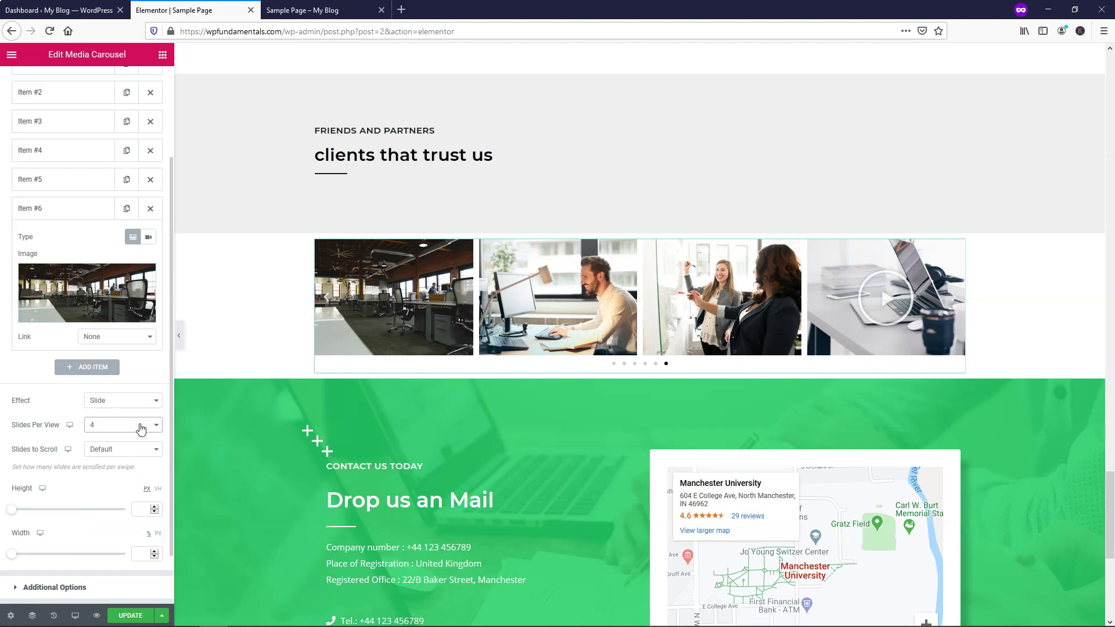
pyautogui.click(140, 426)
pyautogui.click(133, 466)
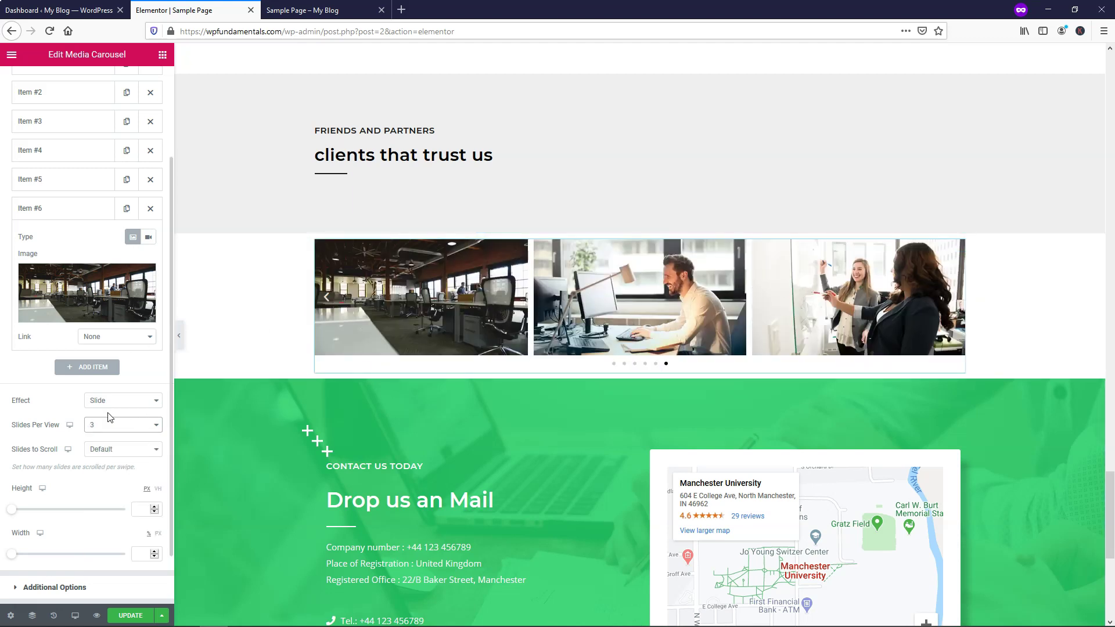
# Set Slides to Scroll to 1 after briefly trying 3.
pyautogui.click(129, 448)
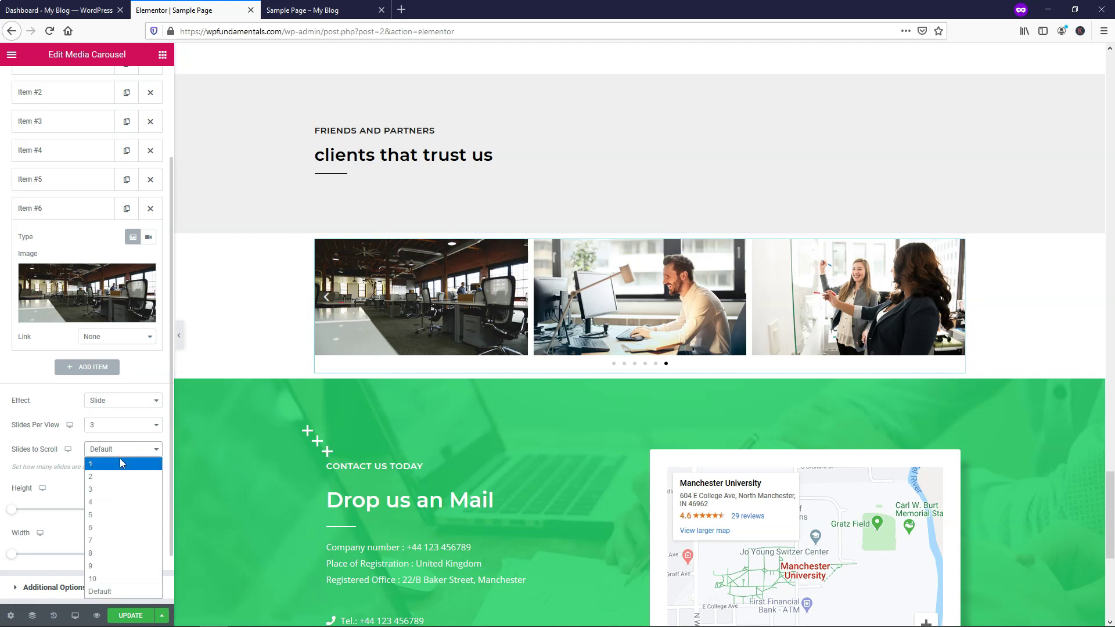
pyautogui.click(120, 463)
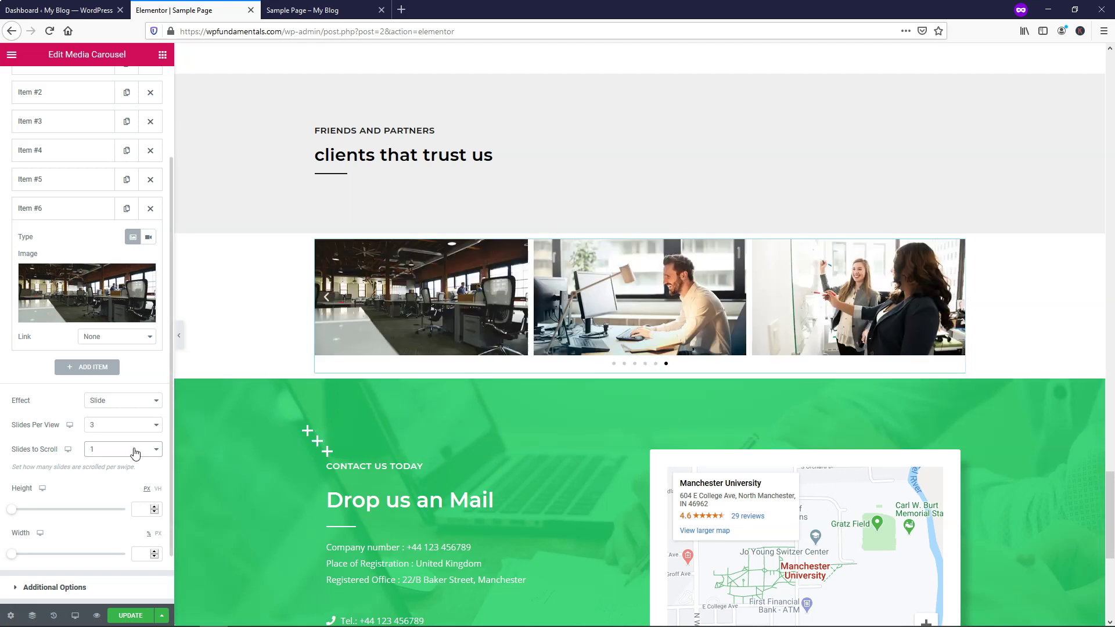
pyautogui.click(125, 451)
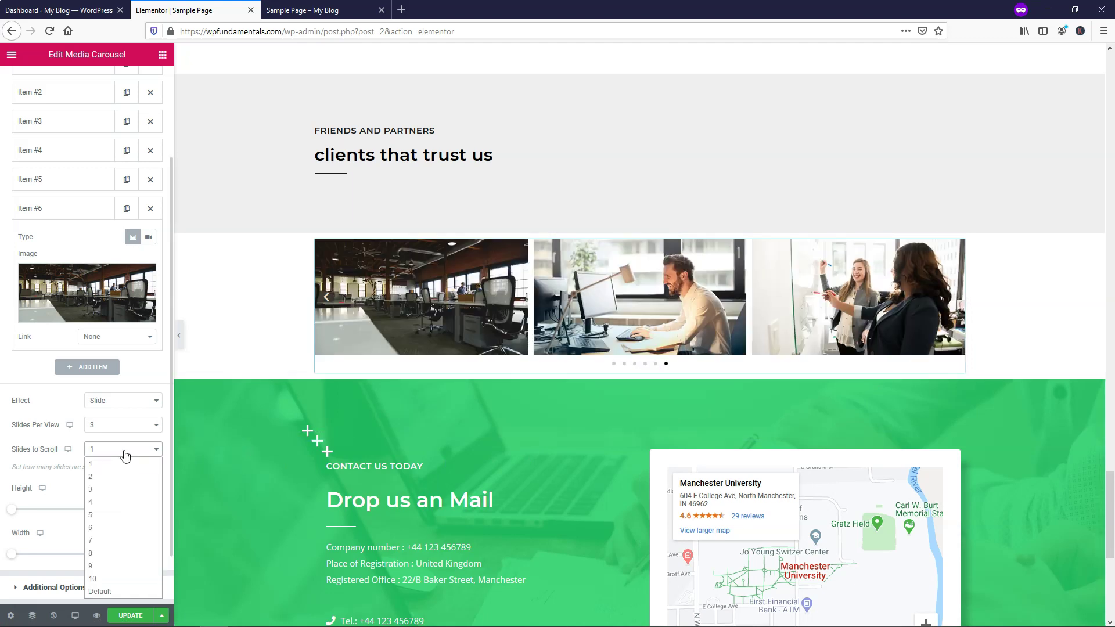
pyautogui.click(109, 489)
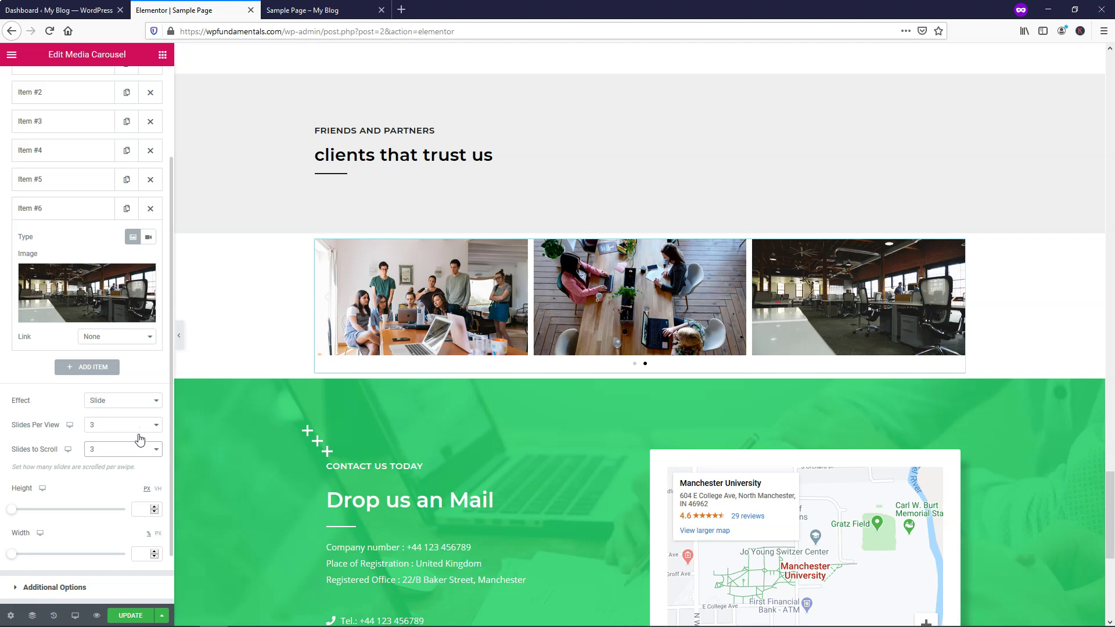
pyautogui.click(129, 448)
pyautogui.click(123, 462)
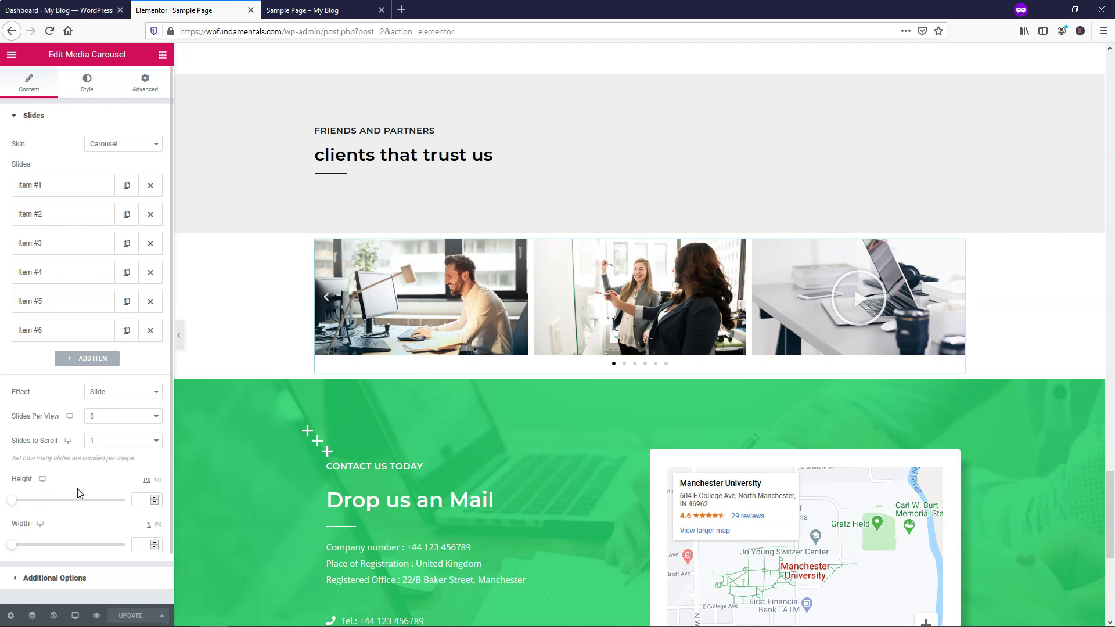
# Expand Additional Options and set the carousel Arrows to Hide.
pyautogui.scroll(-1, 80, 493)
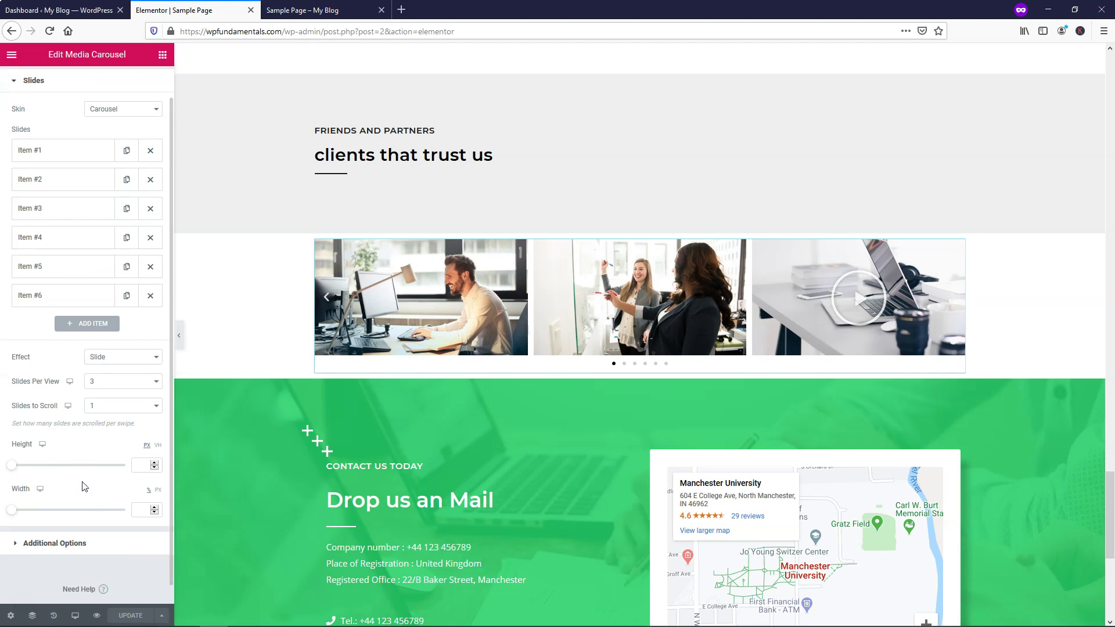
pyautogui.click(70, 543)
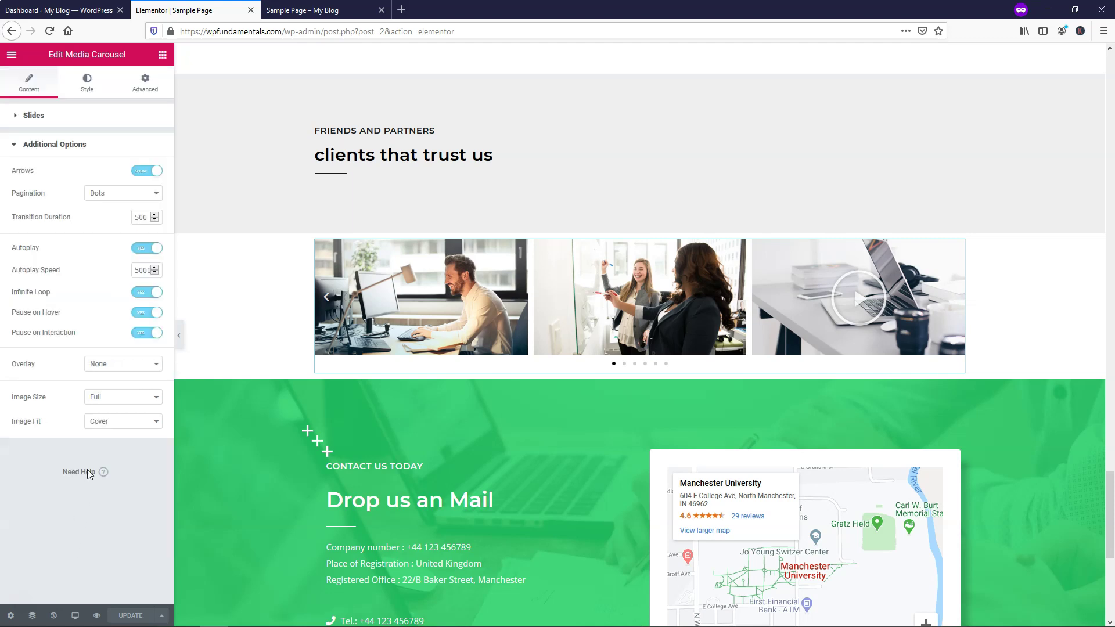
pyautogui.click(147, 171)
pyautogui.click(147, 170)
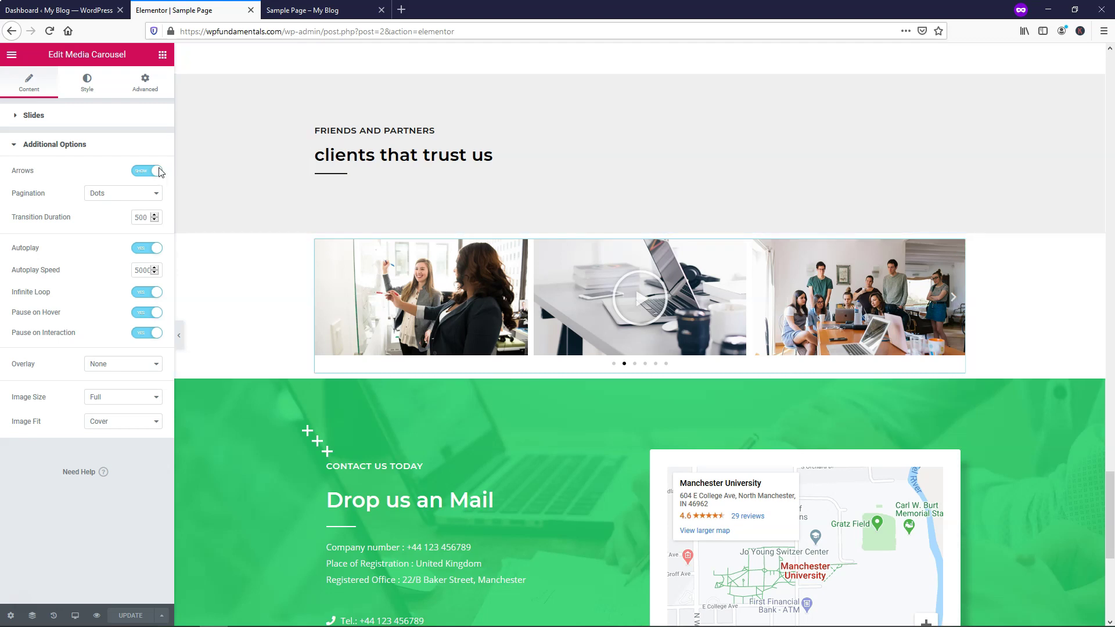
pyautogui.click(135, 173)
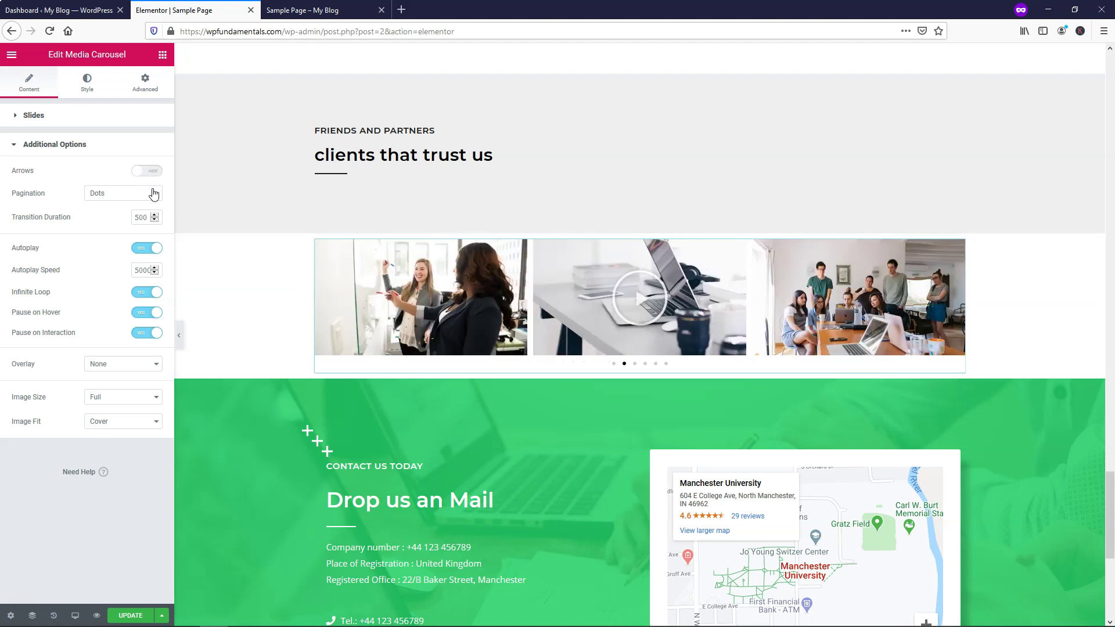
# Keep Pagination on Dots after trying Fraction and Progress styles.
pyautogui.click(155, 200)
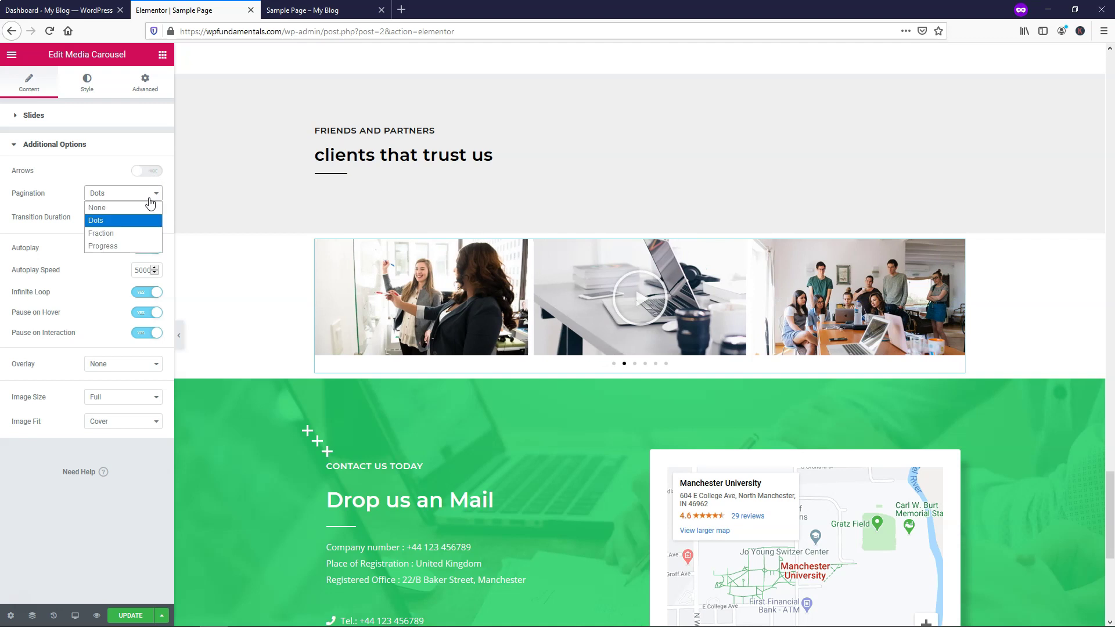
pyautogui.click(135, 233)
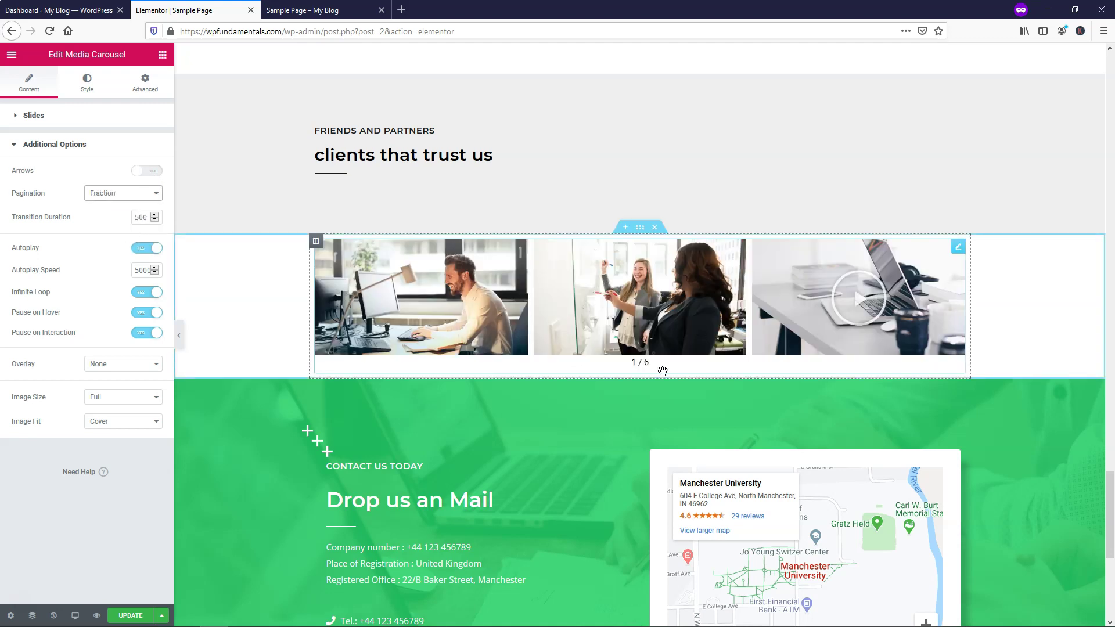
pyautogui.click(133, 198)
pyautogui.click(156, 246)
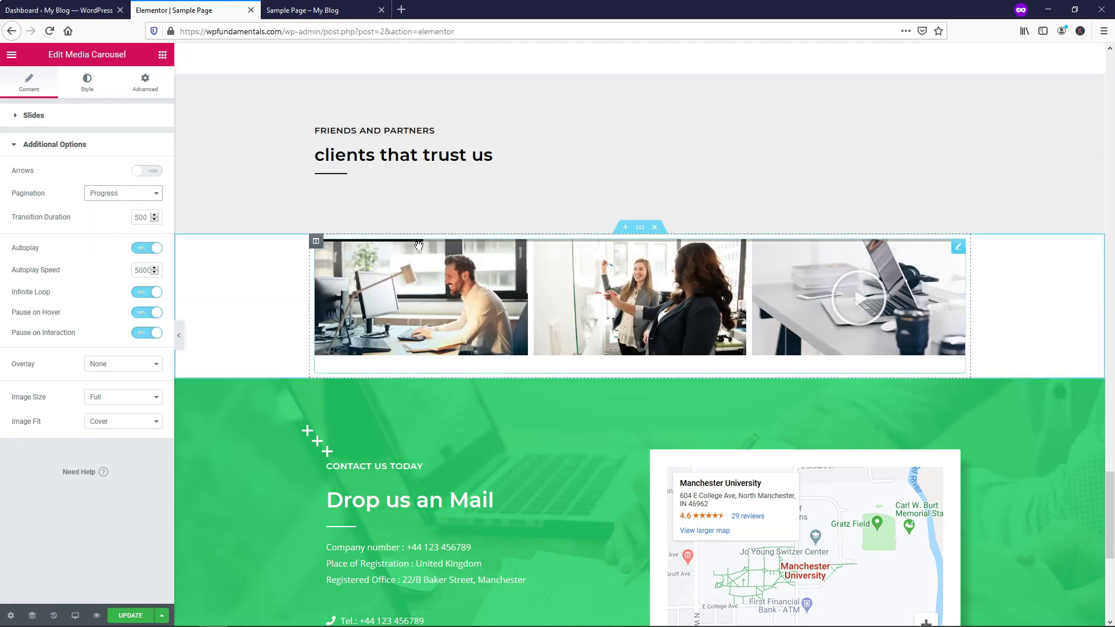
pyautogui.click(153, 198)
pyautogui.click(98, 220)
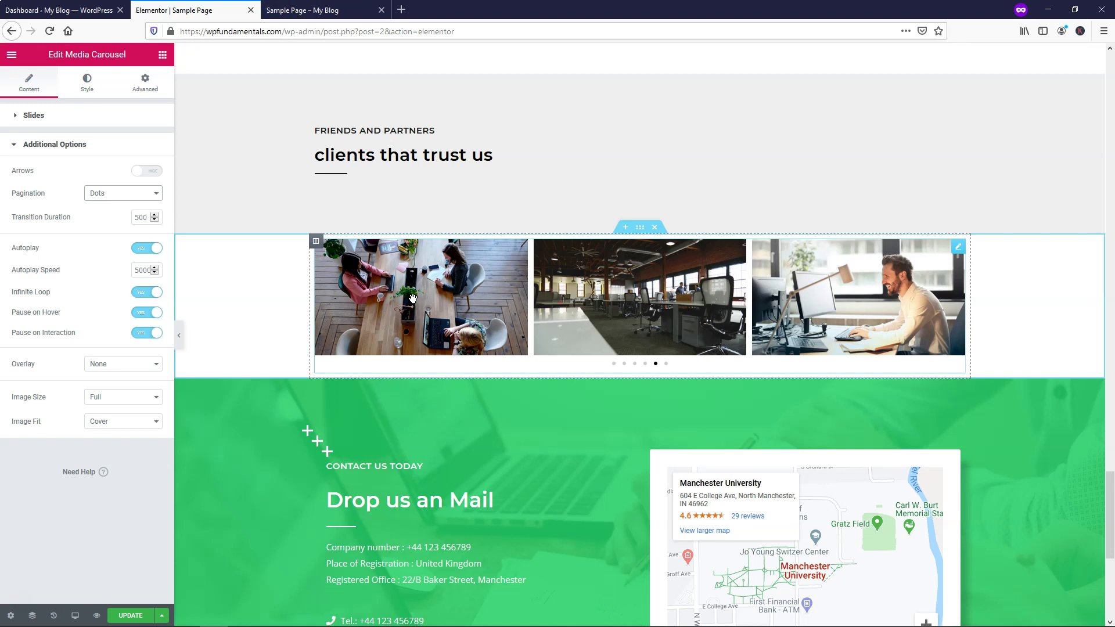
# Set the slide Overlay to Text, showing each image's title with a Fade animation.
pyautogui.click(153, 364)
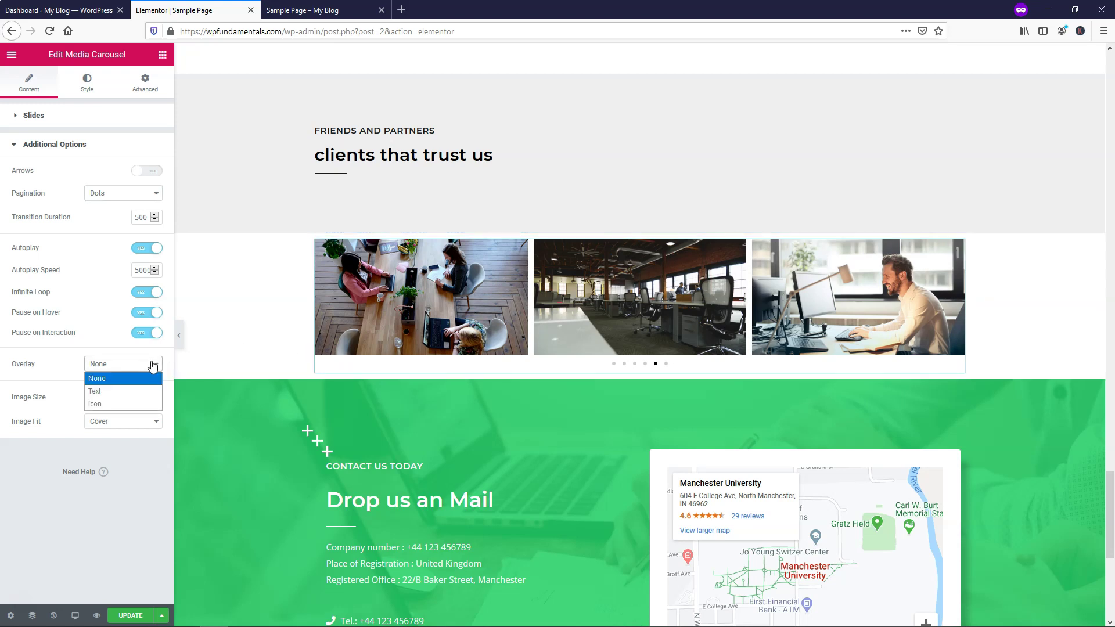
pyautogui.click(94, 391)
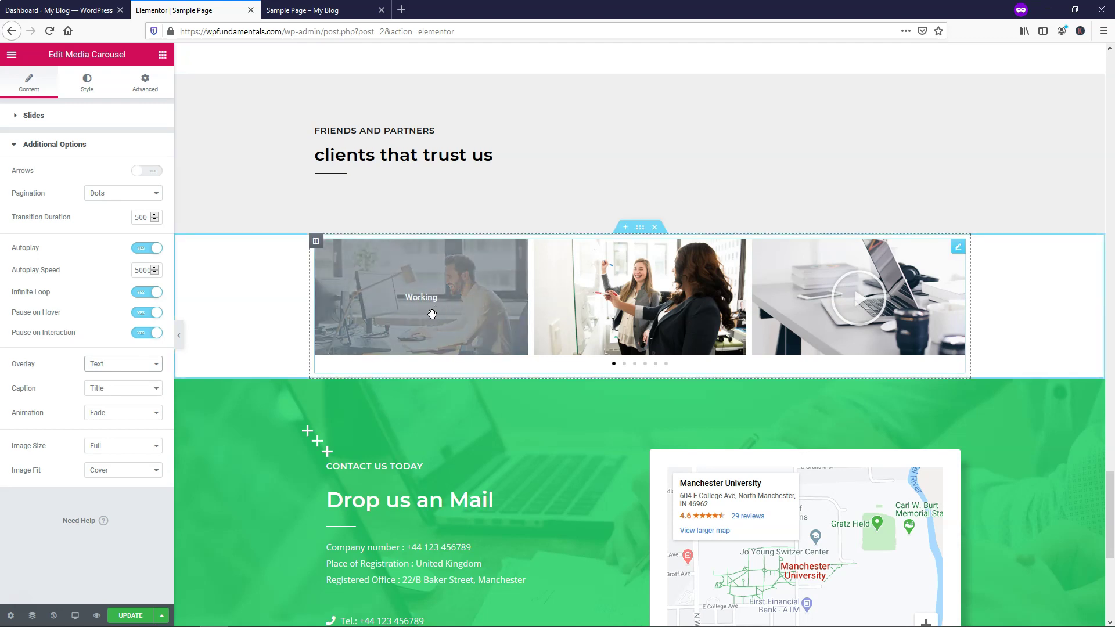
# Open the Working image's details in the WordPress Media Library, then check the editor.
pyautogui.click(64, 10)
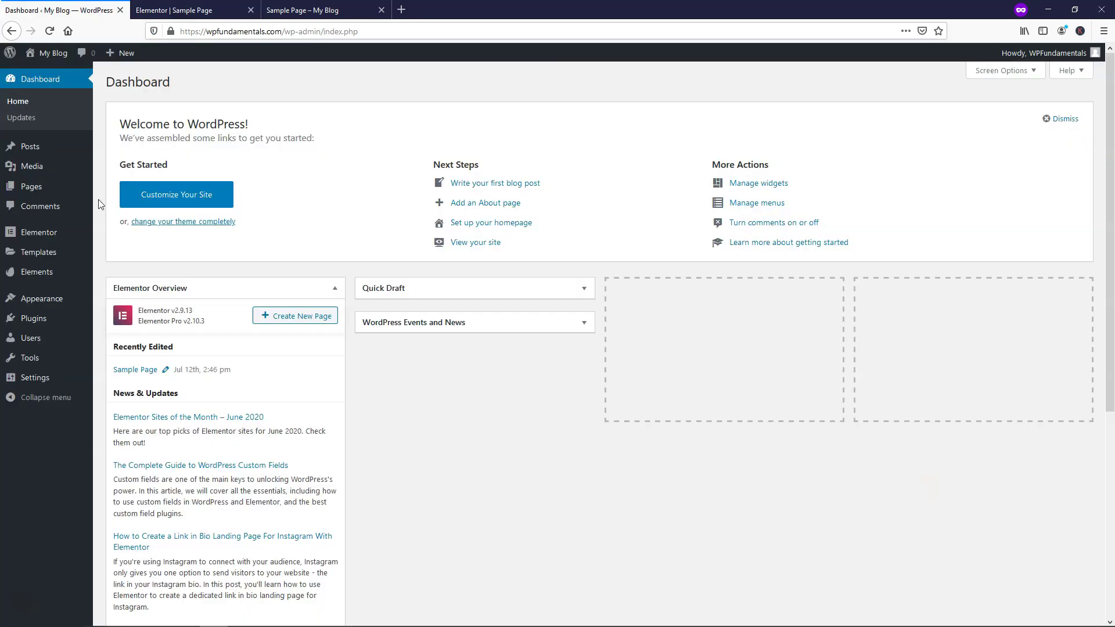
pyautogui.click(58, 168)
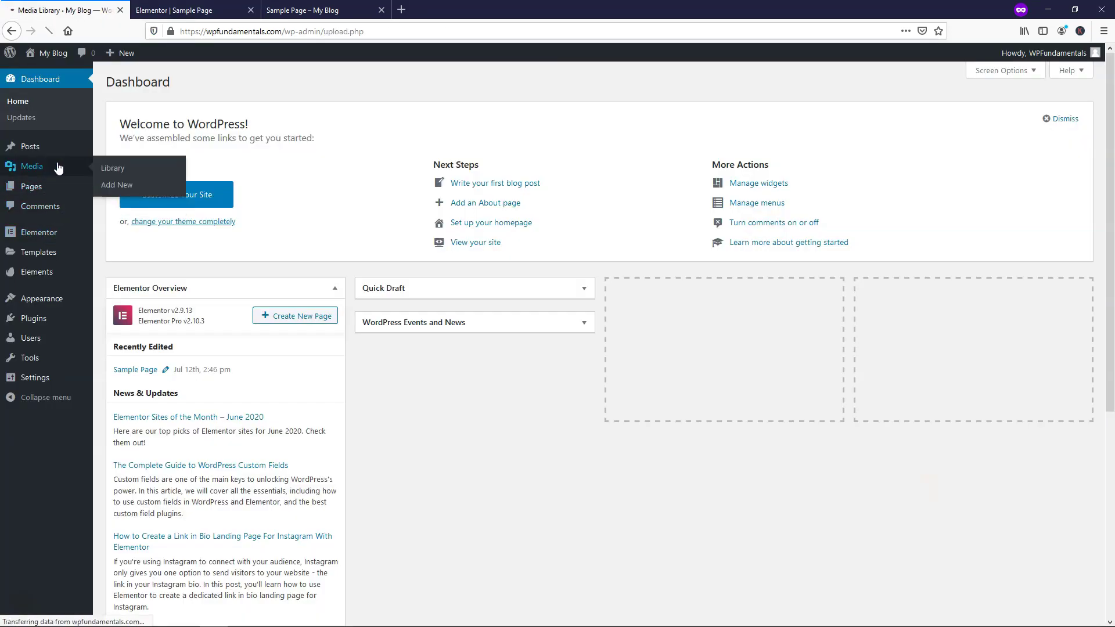
pyautogui.click(173, 185)
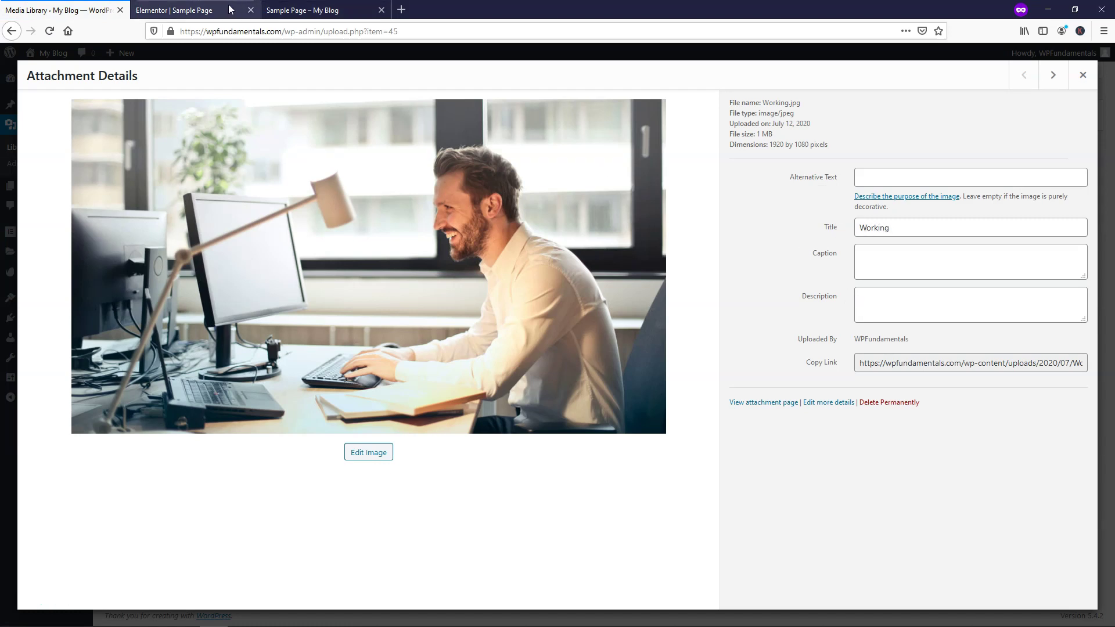
pyautogui.click(198, 10)
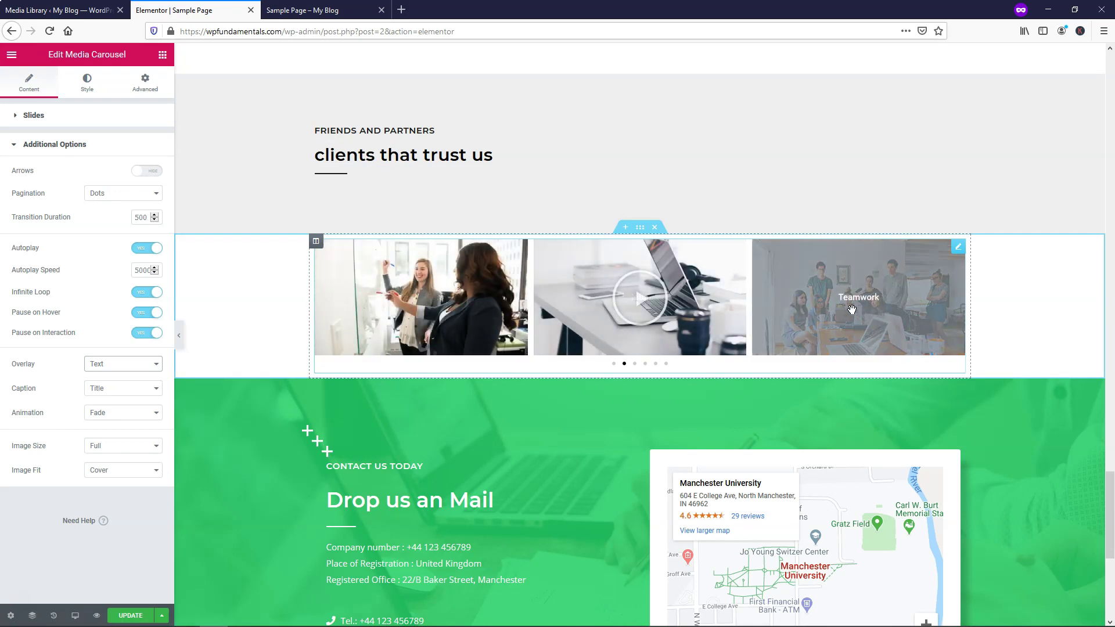
# Review and close the Co-Workers and Workspace image details, then return to Elementor.
pyautogui.hotkey('ctrl', 'shift', 'Tab')
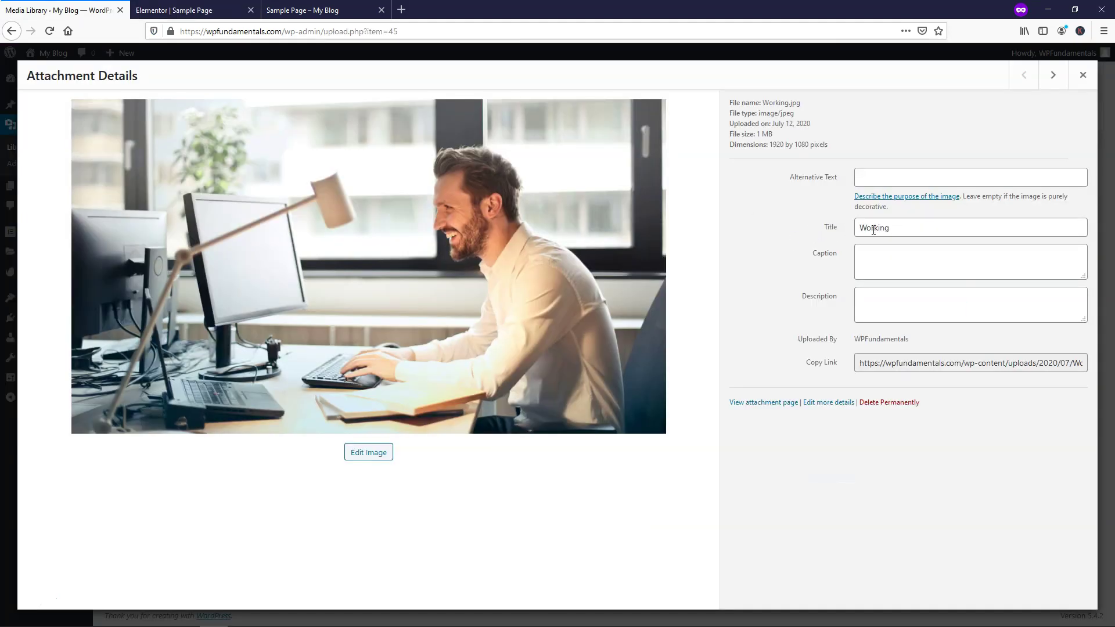
pyautogui.click(1083, 75)
pyautogui.click(152, 188)
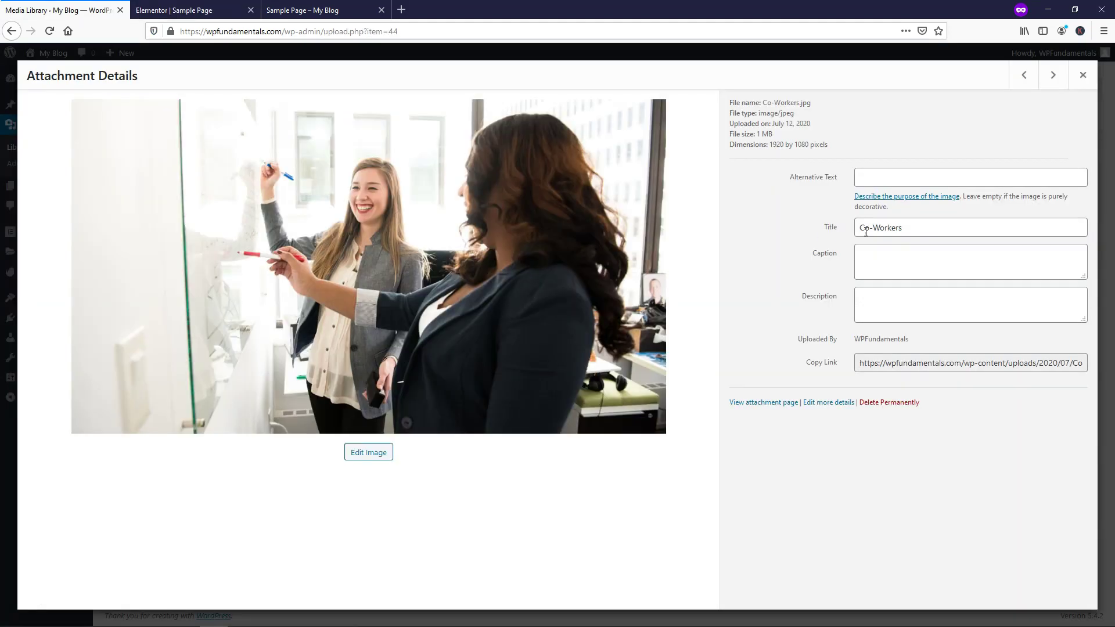
pyautogui.click(1082, 76)
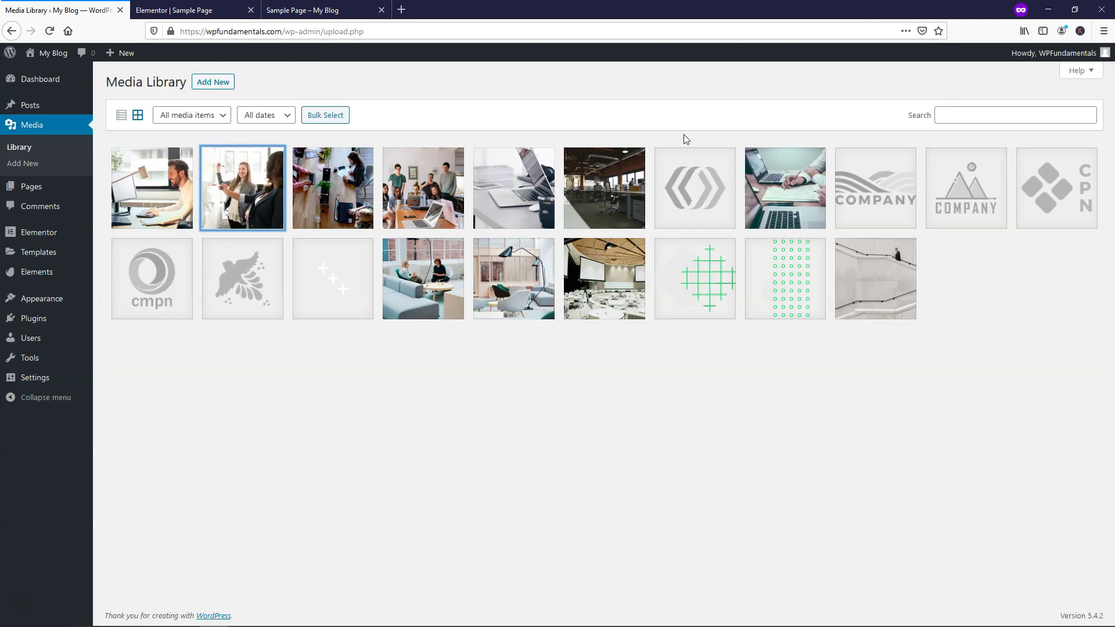
pyautogui.click(374, 196)
pyautogui.click(1082, 74)
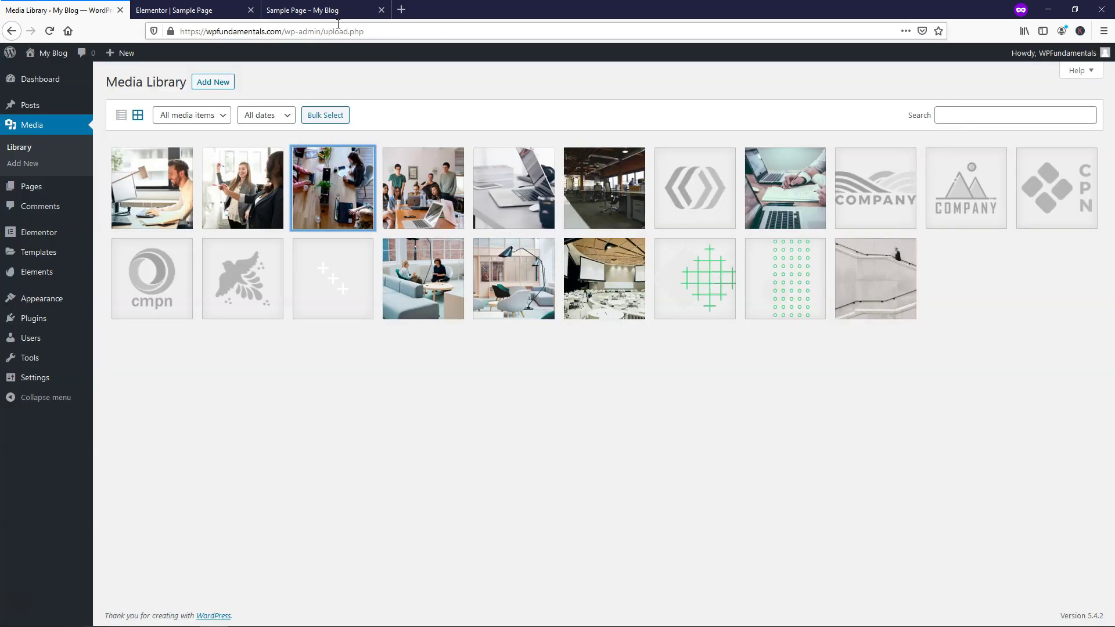
pyautogui.click(176, 15)
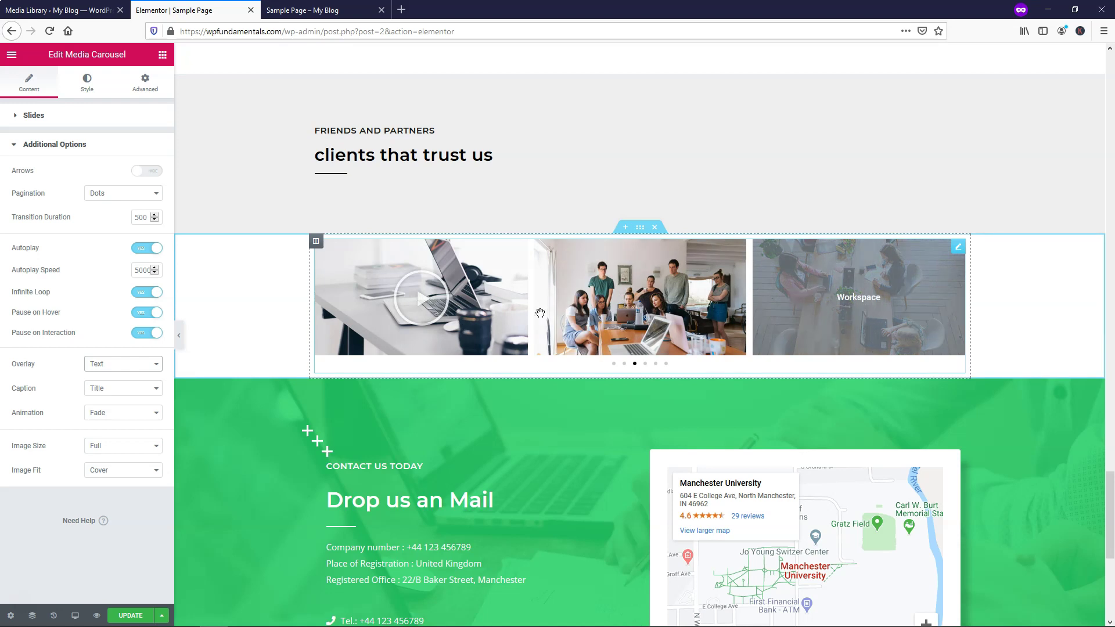
# Try Icon overlays (magnifier, eye, link), then set the slide Overlay to None.
pyautogui.click(123, 366)
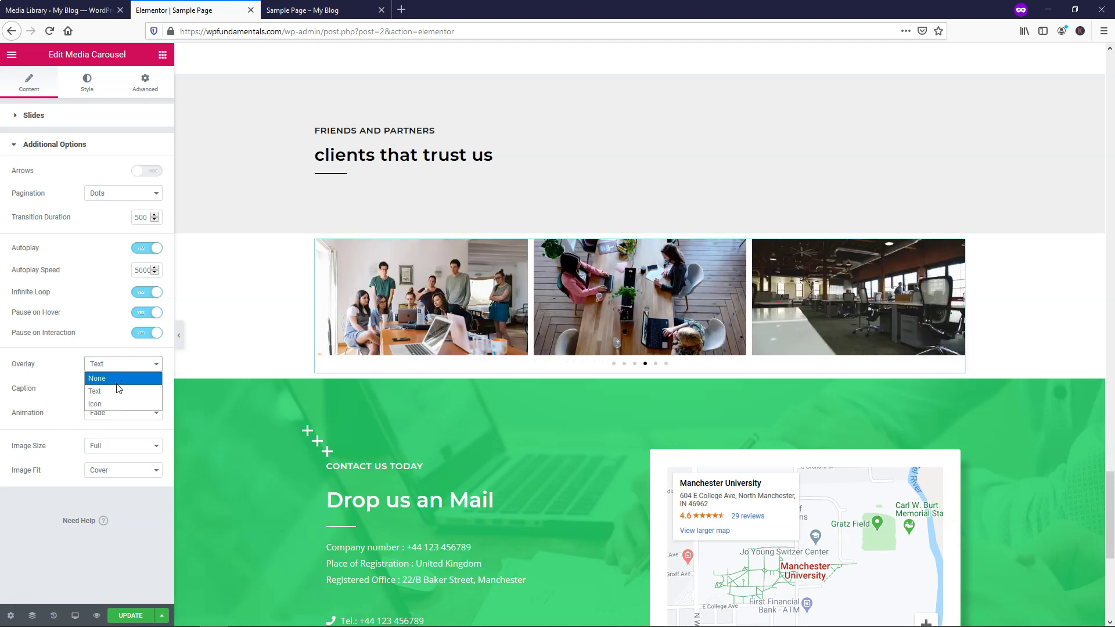
pyautogui.click(114, 403)
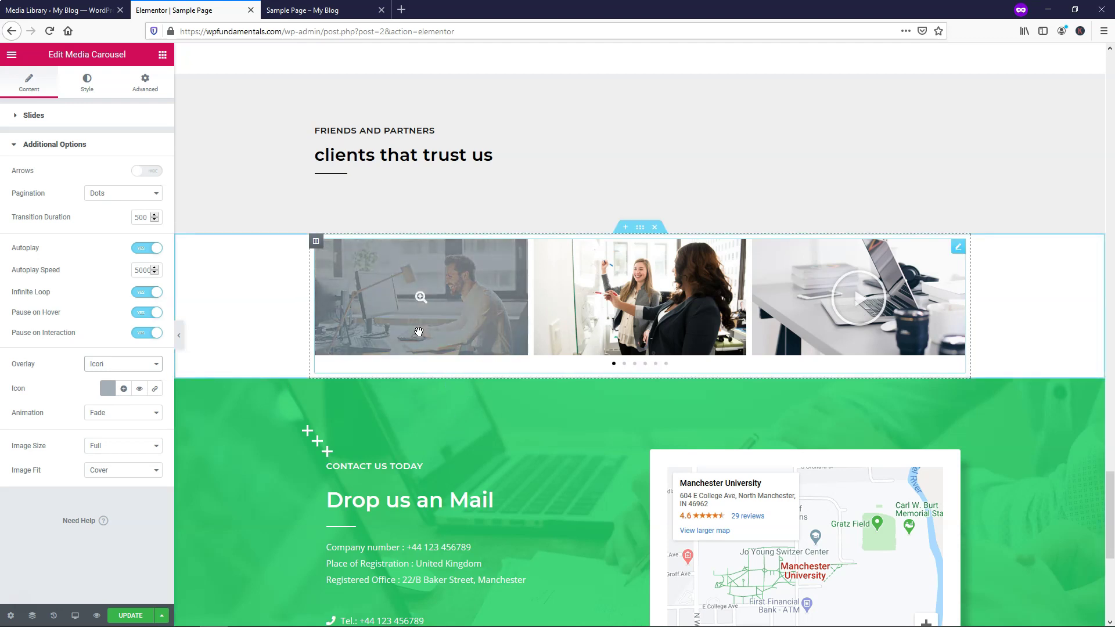
pyautogui.click(123, 389)
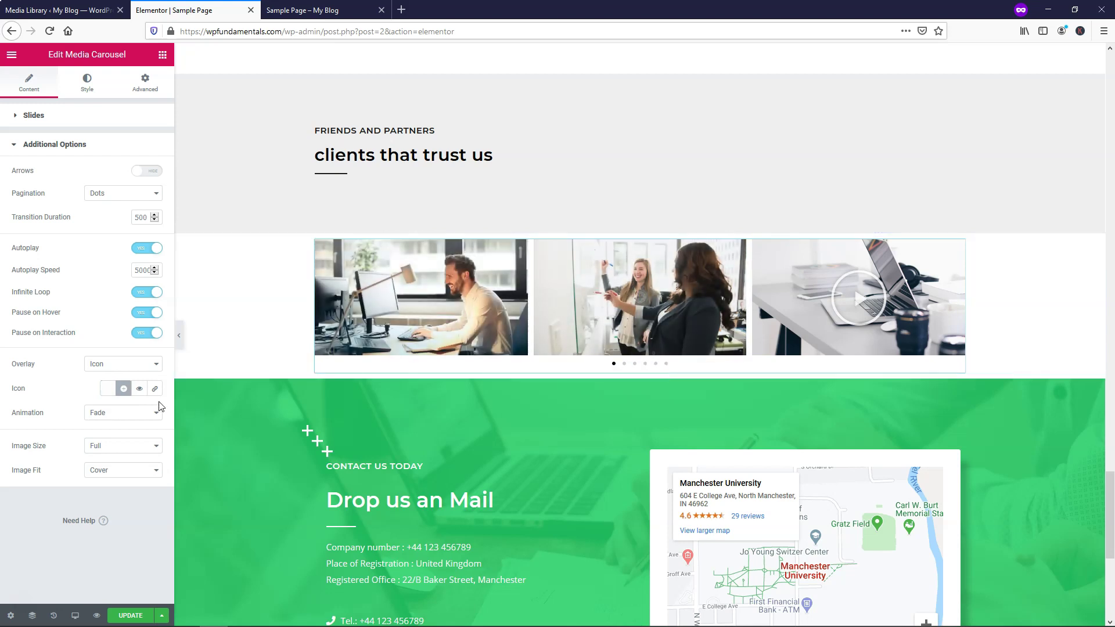
pyautogui.click(139, 388)
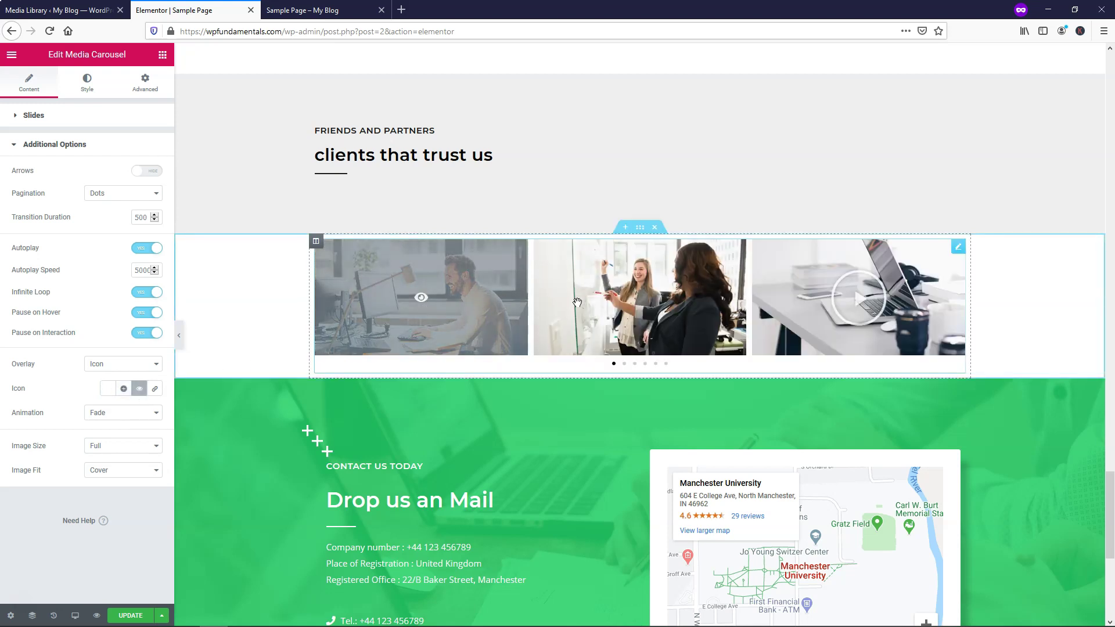
pyautogui.click(155, 389)
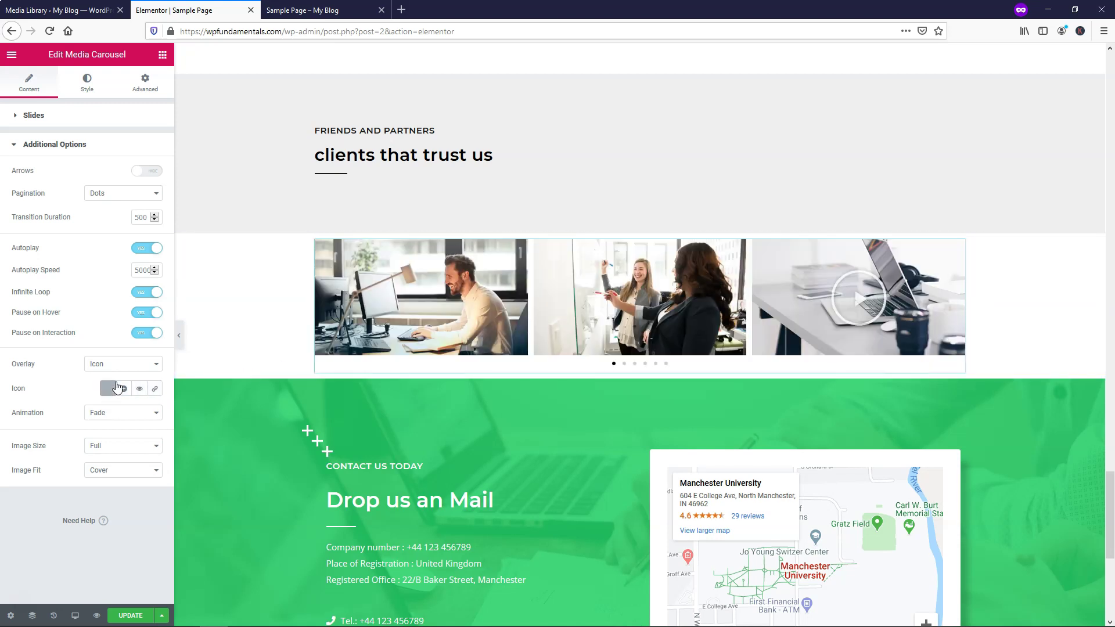
pyautogui.click(127, 365)
pyautogui.click(127, 379)
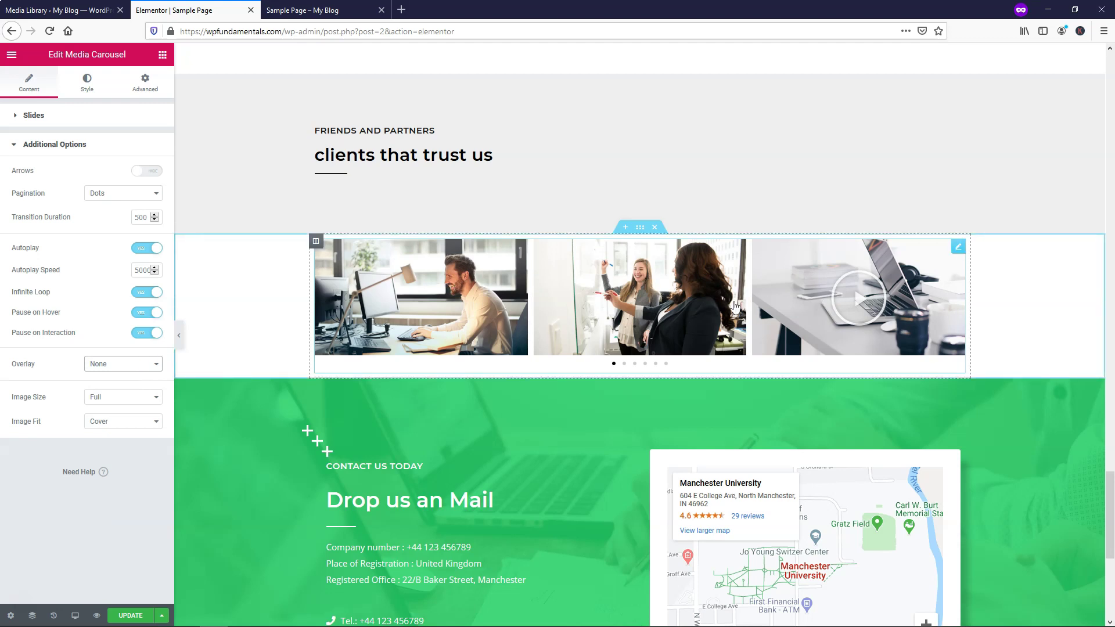
pyautogui.click(121, 373)
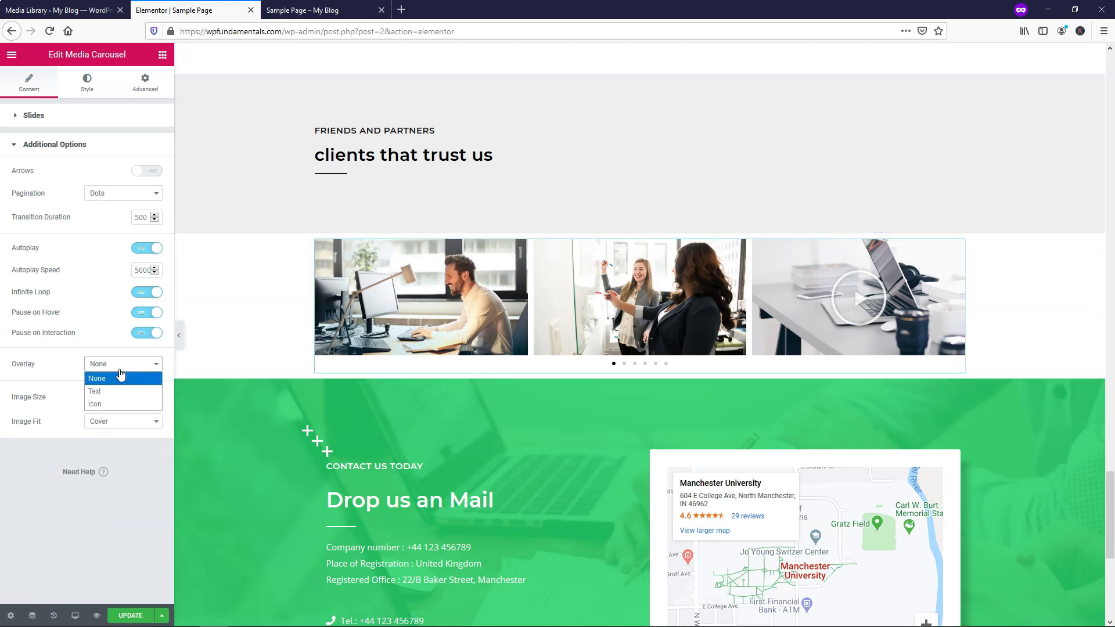
pyautogui.click(119, 376)
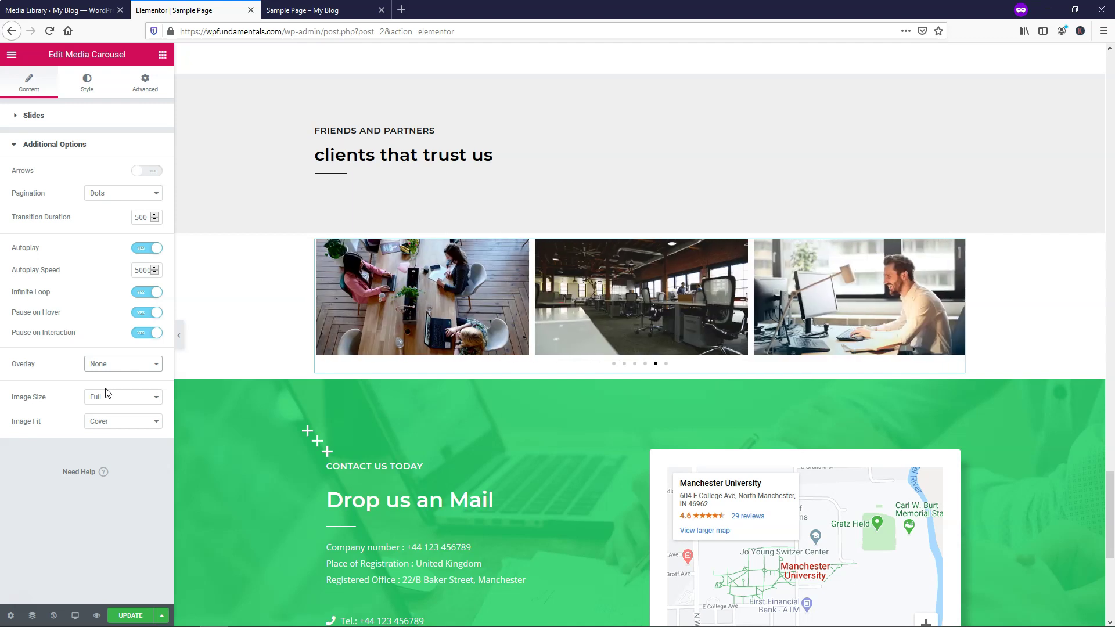
# Set the carousel Image Size to Full after trying Thumbnail - 150 x 150.
pyautogui.click(106, 395)
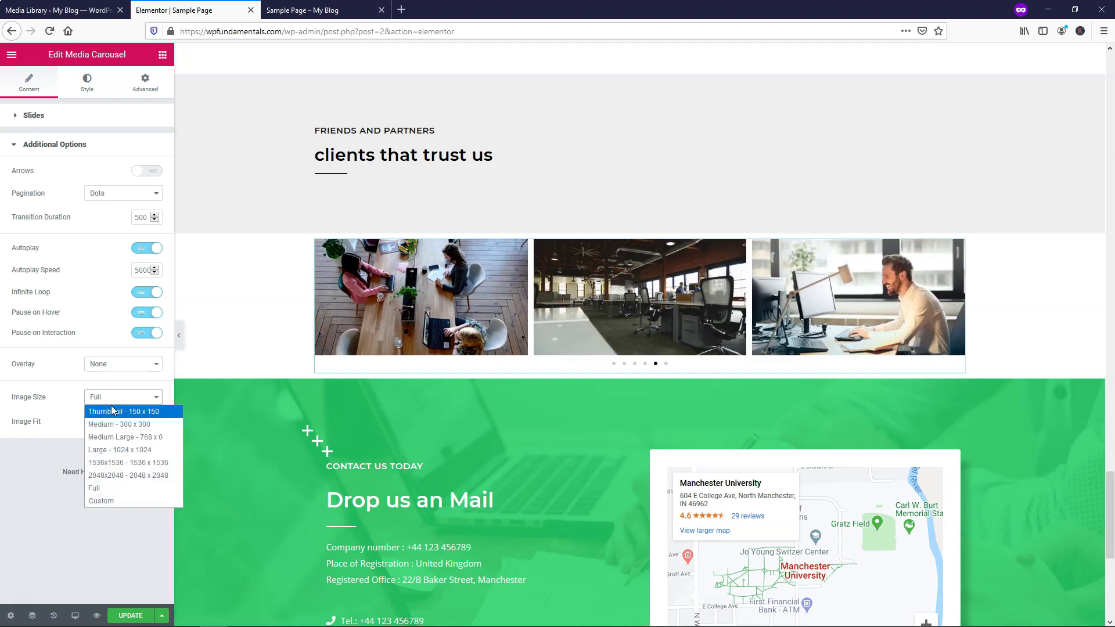
pyautogui.click(113, 412)
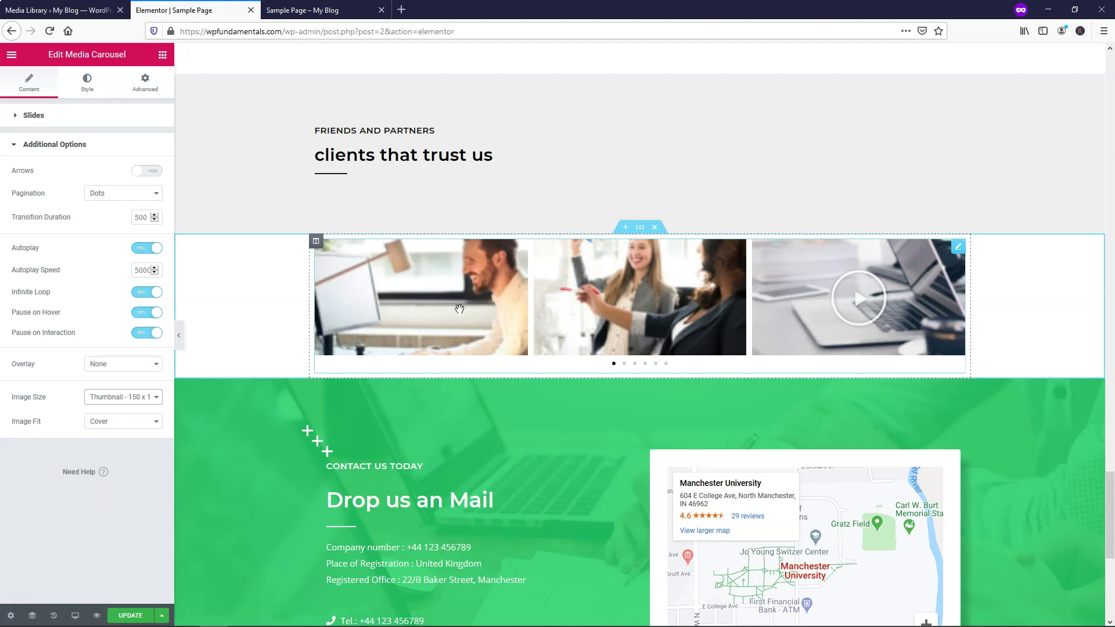
pyautogui.click(152, 396)
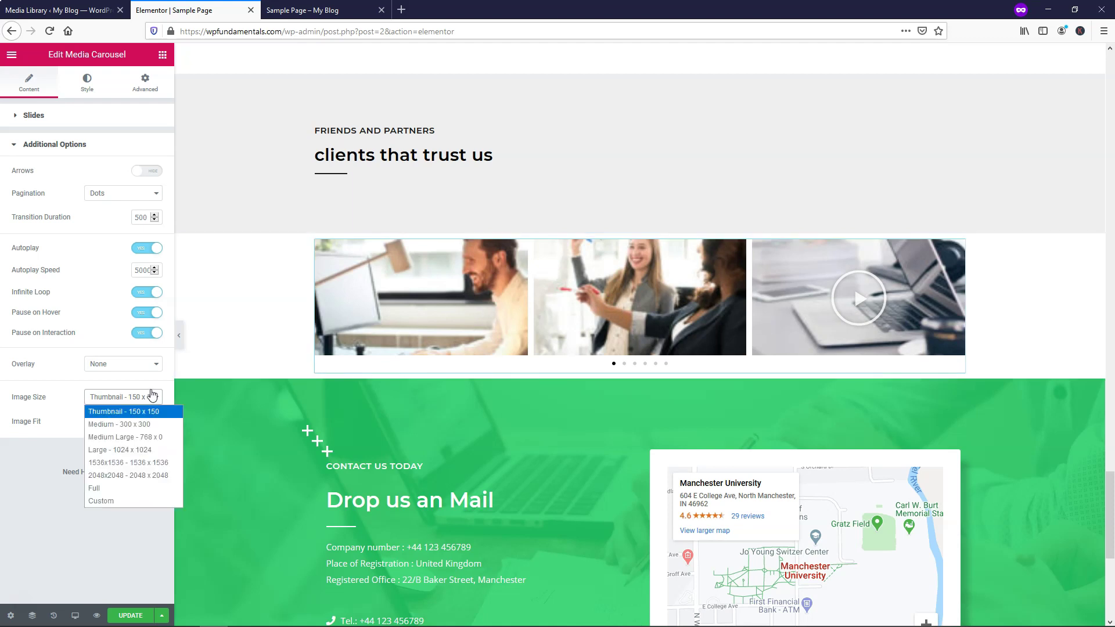
pyautogui.click(122, 488)
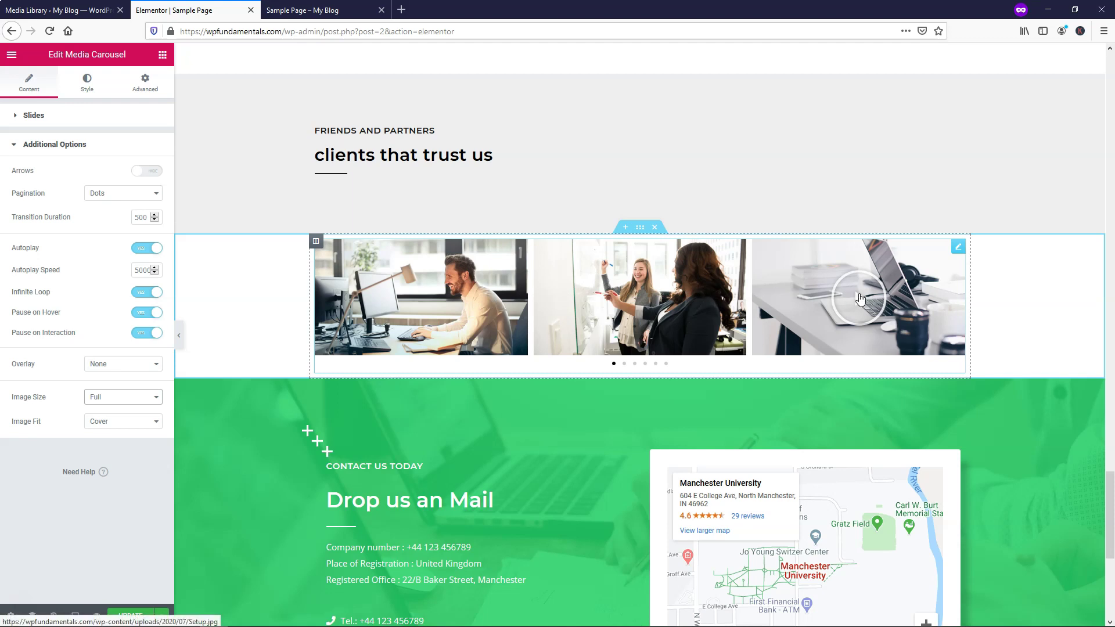
# Drag the Style tab's Slides Space Between to 0, open Lightbox, then view the Sample Page preview.
pyautogui.click(86, 83)
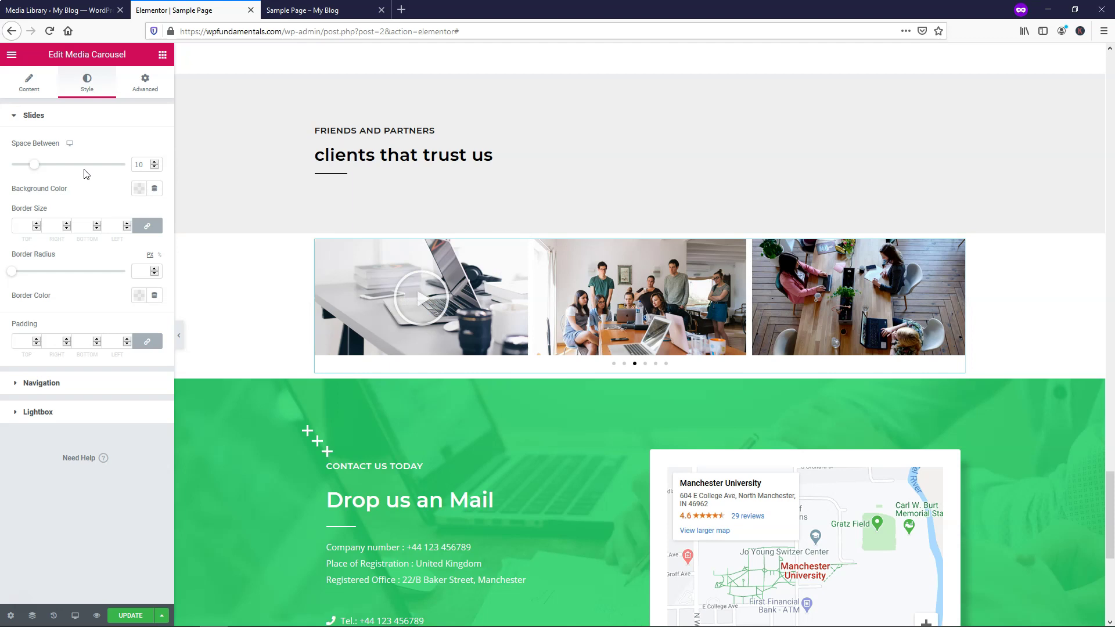
pyautogui.moveTo(36, 169); pyautogui.dragTo(110, 181)
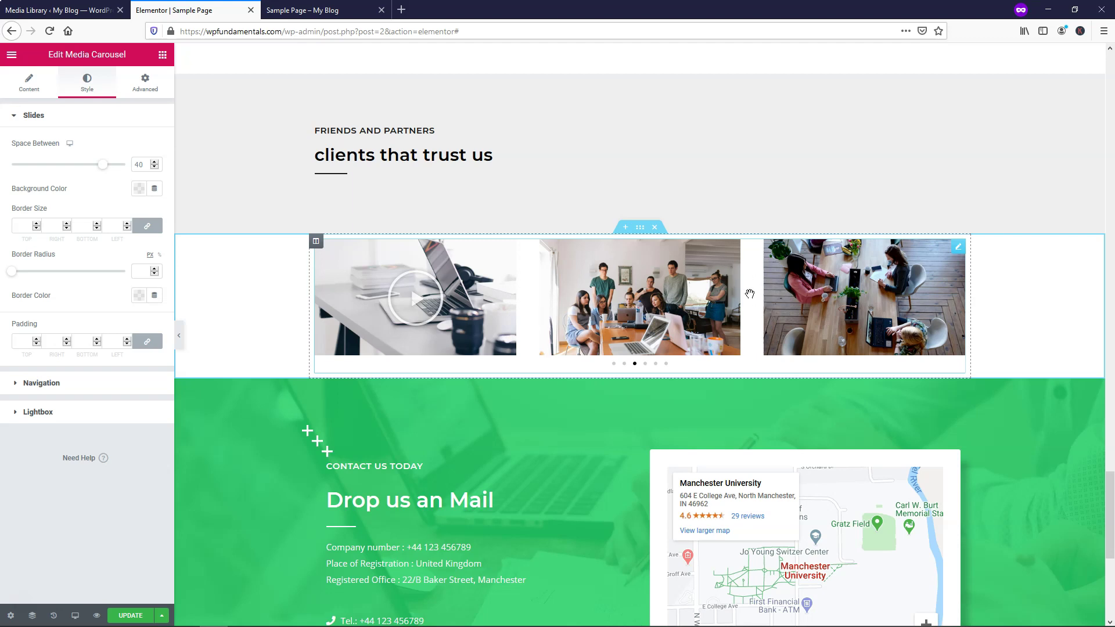
pyautogui.moveTo(102, 172); pyautogui.dragTo(7, 168)
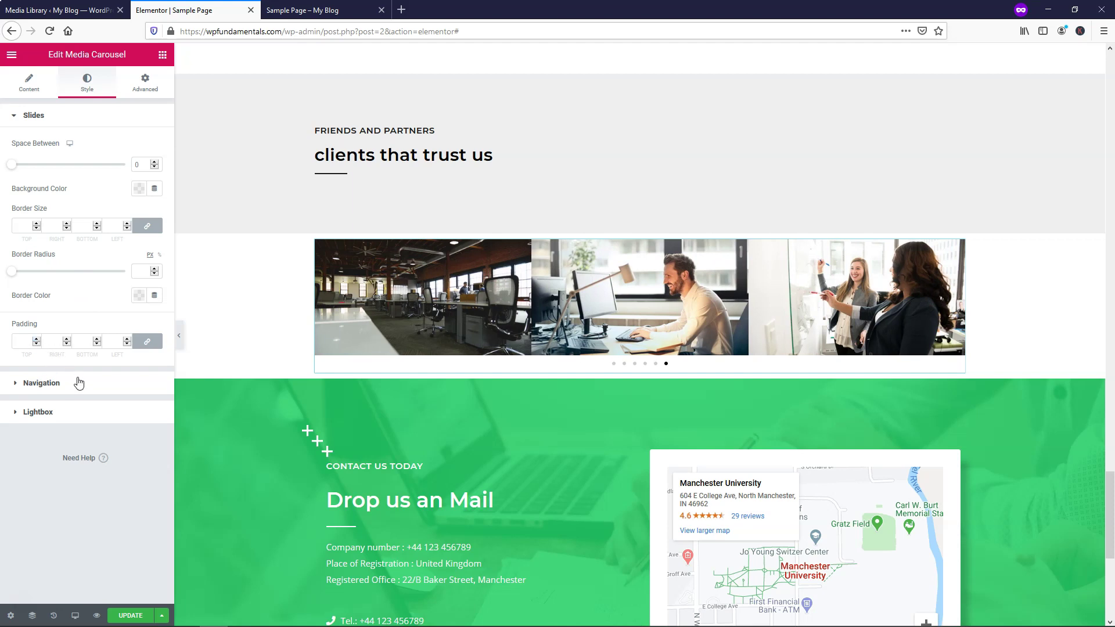
pyautogui.click(55, 420)
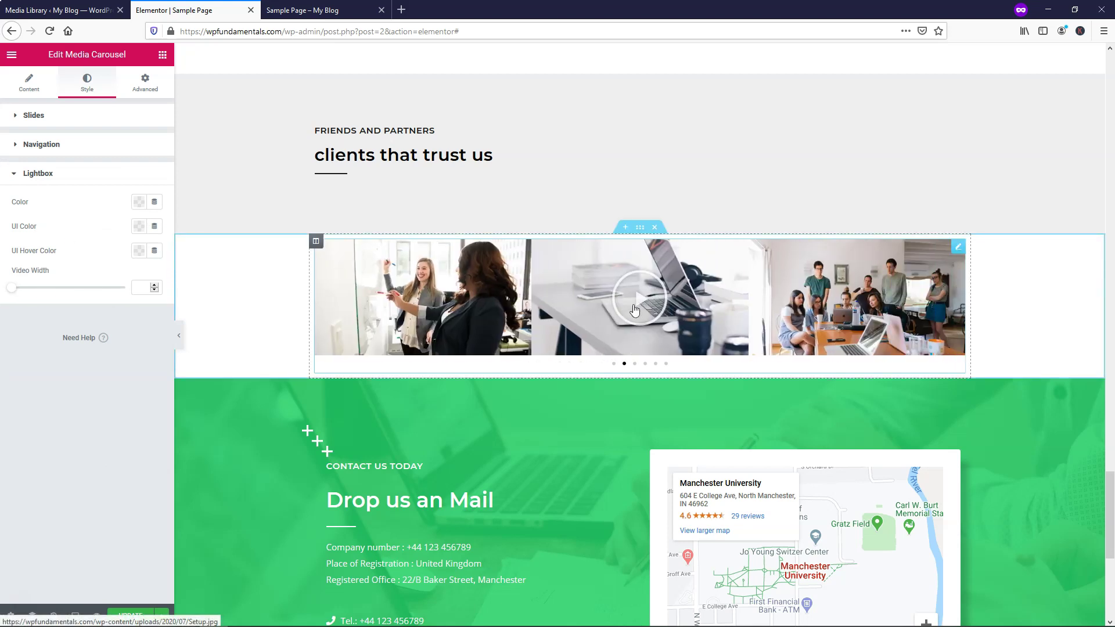
pyautogui.click(360, 11)
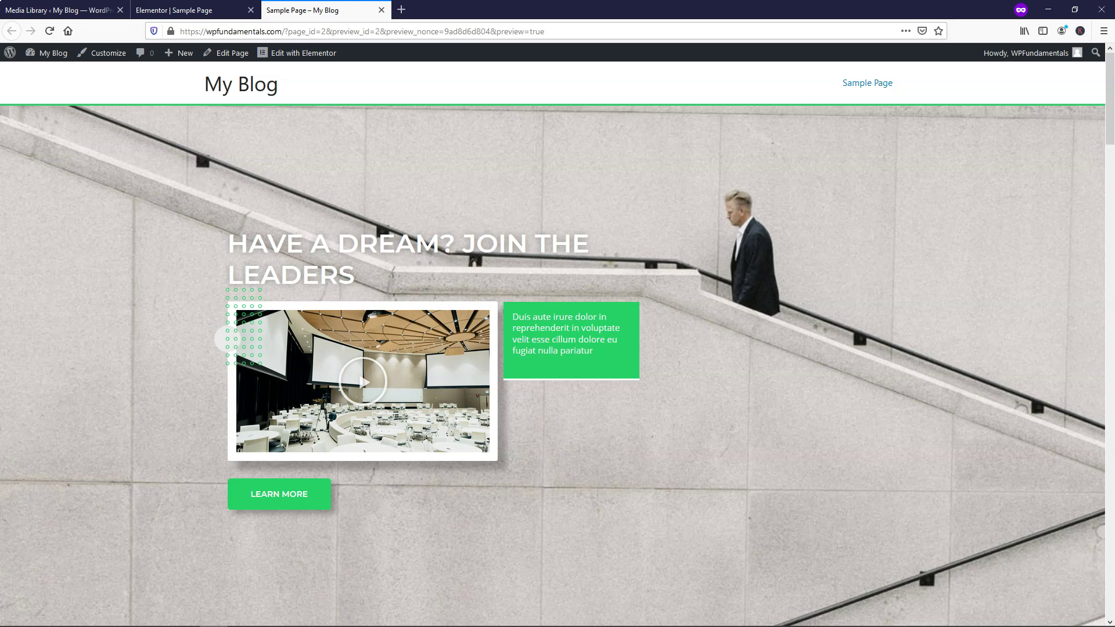
# On the preview, open a carousel slide's video lightbox, close it, and return to the editor.
pyautogui.moveTo(1109, 130); pyautogui.dragTo(1111, 579)
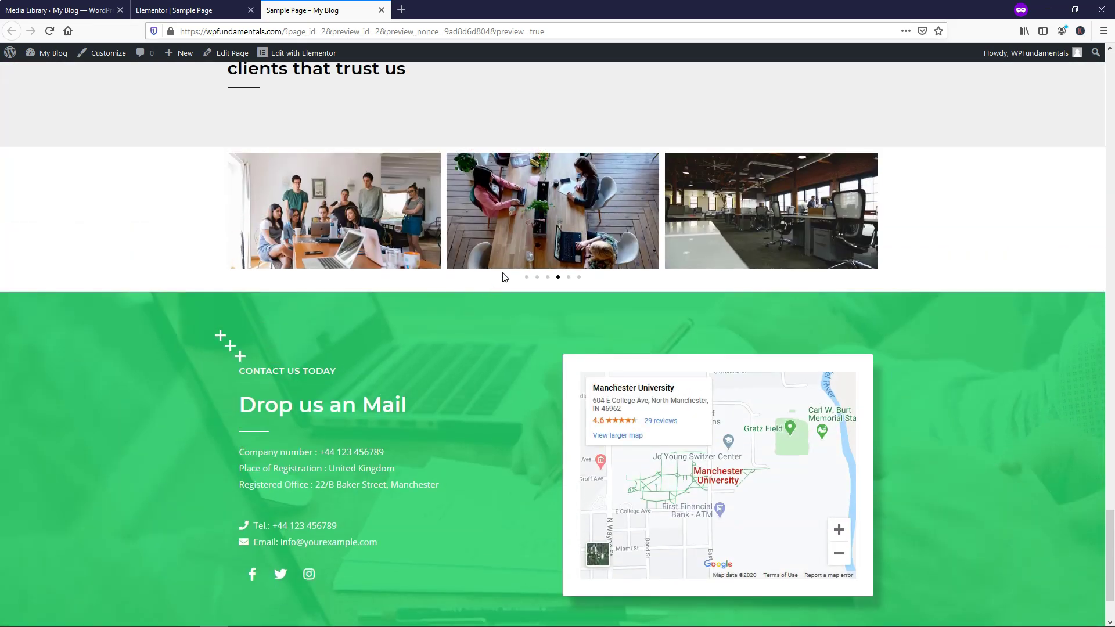
pyautogui.click(728, 207)
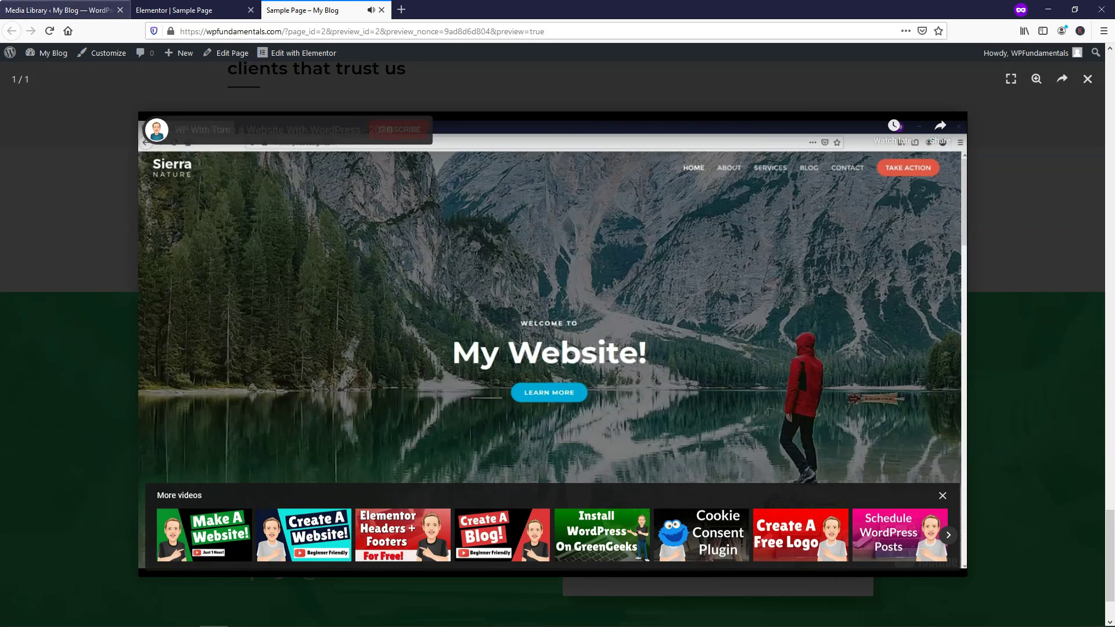
pyautogui.click(174, 10)
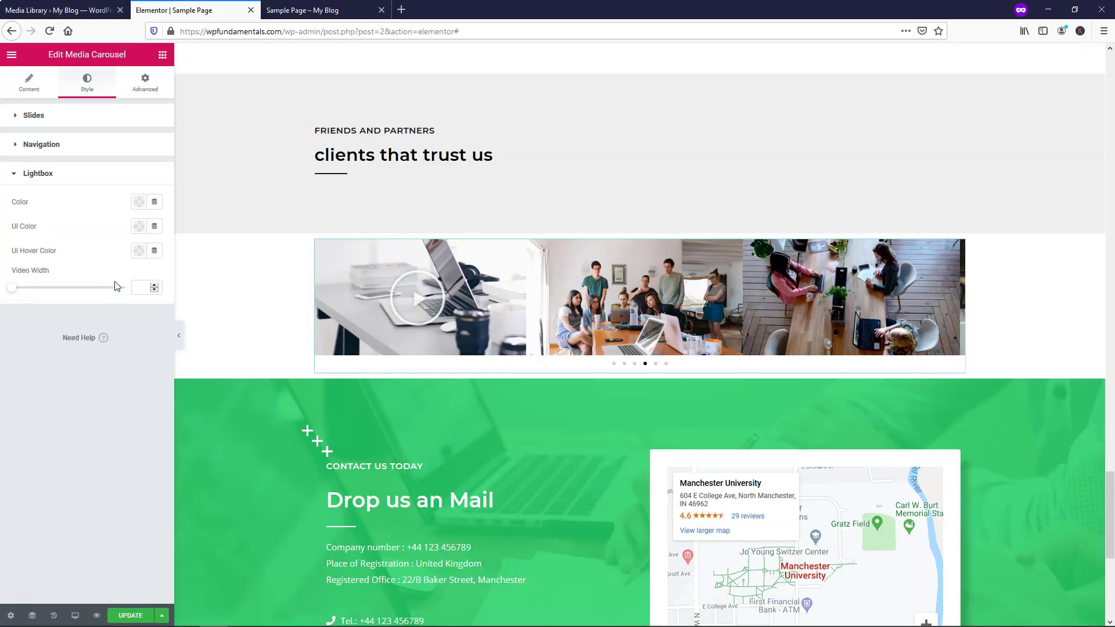
pyautogui.click(302, 10)
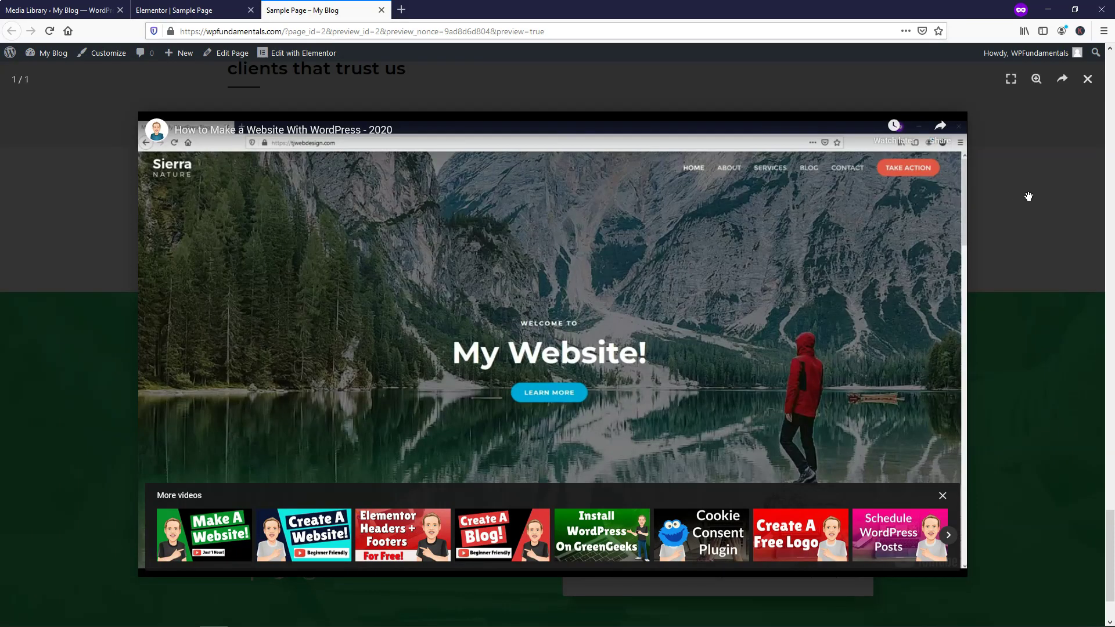
pyautogui.click(1087, 79)
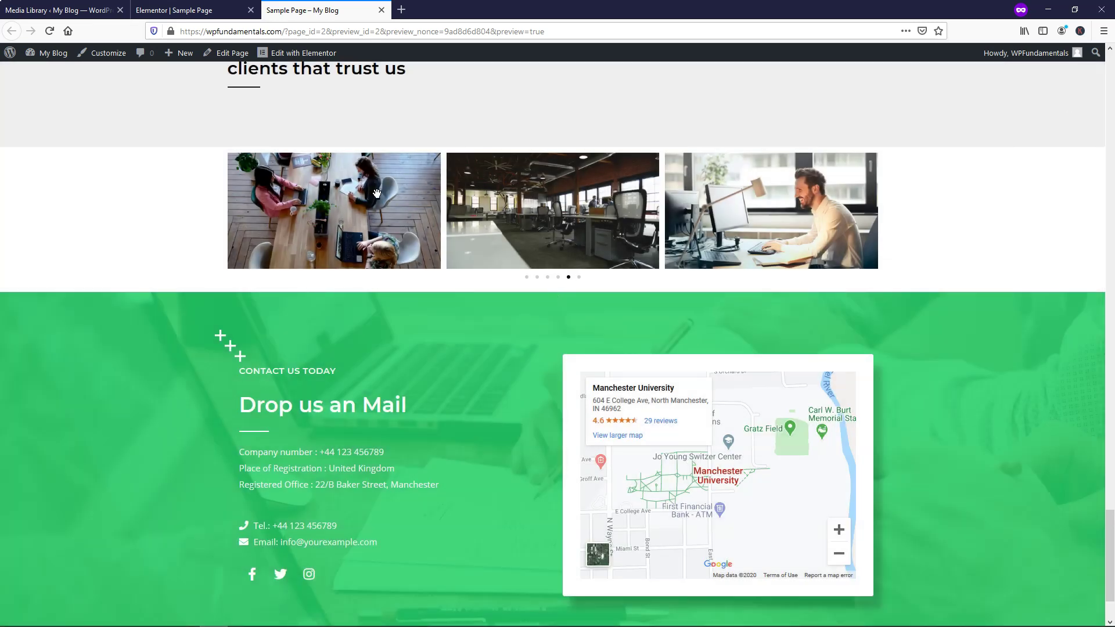
pyautogui.click(185, 10)
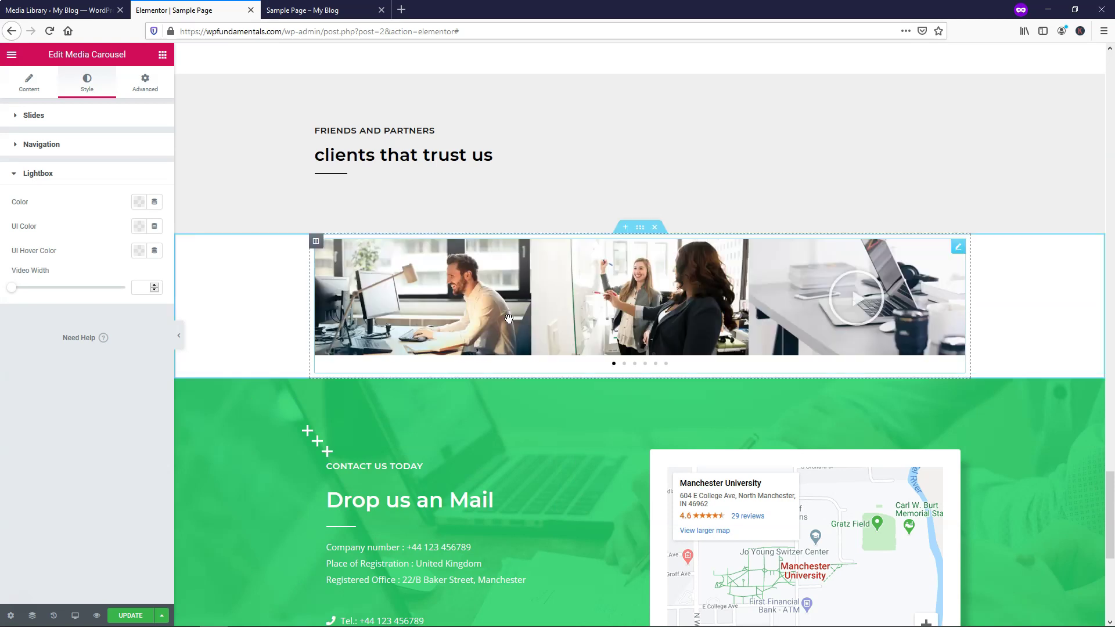